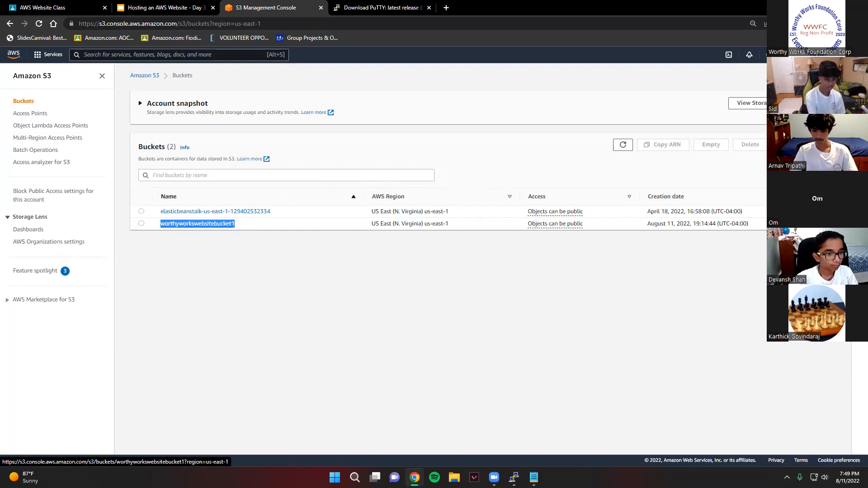
- Switch to Notepad, replace the remote_S3_bucket placeholder in the sync command with worthyworkswebsitebucket1, and copy the whole line
{"action": "key", "text": "alt+Tab"}
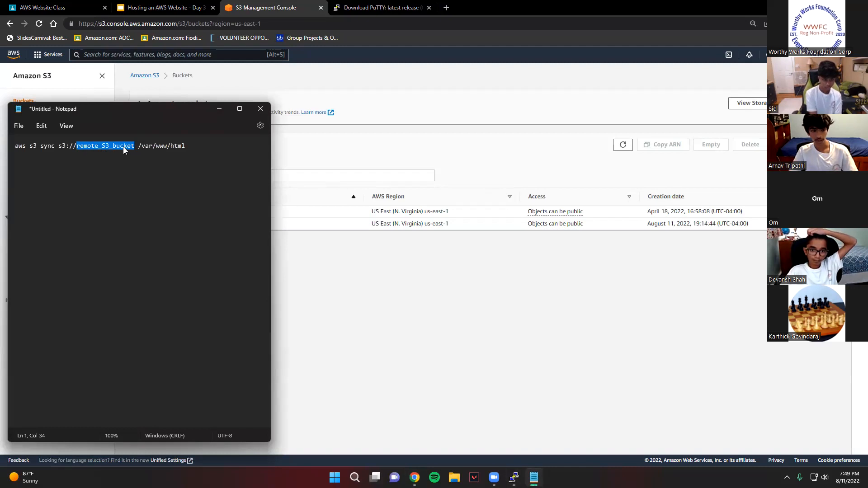
{"action": "type", "text": "worthyworkswebsitebucket1"}
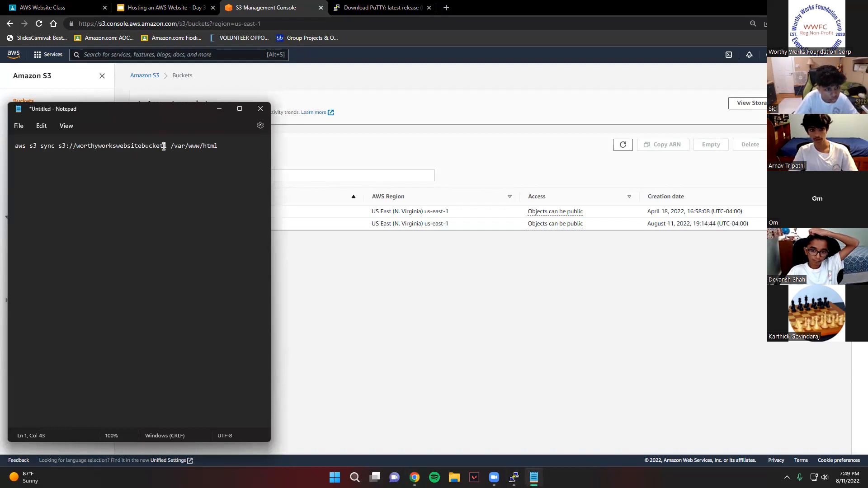
{"action": "triple_click", "coordinate": [89, 145]}
{"action": "key", "text": "ctrl+c"}
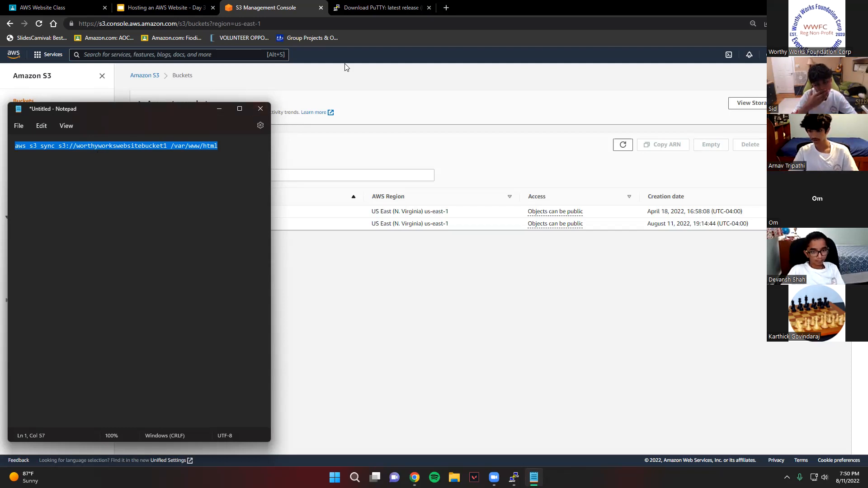
- Switch to the PuTTY session, run "aws s3 sync s3://worthyworkswebsitebucket1 /var/www/html", and view its output
{"action": "left_click", "coordinate": [199, 6]}
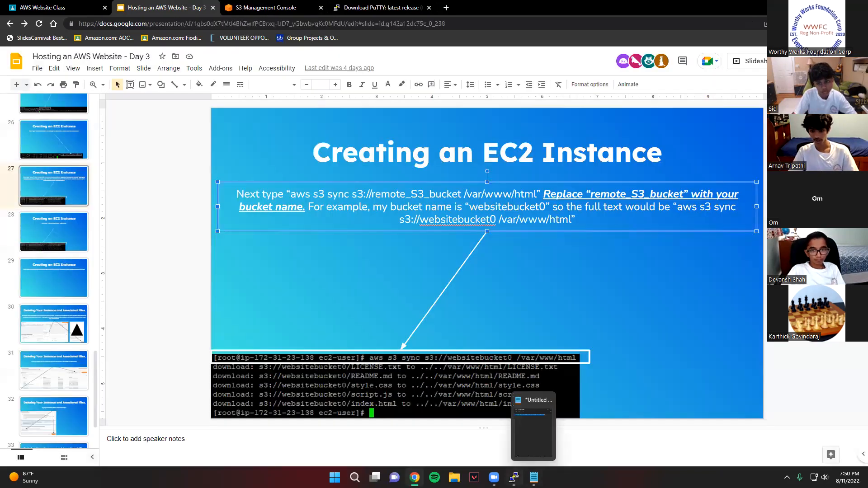
{"action": "left_click", "coordinate": [512, 476]}
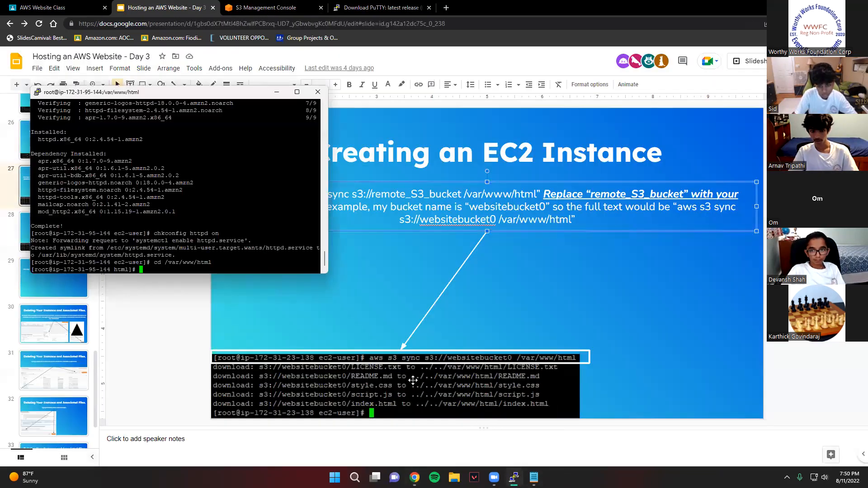
{"action": "right_click", "coordinate": [148, 266]}
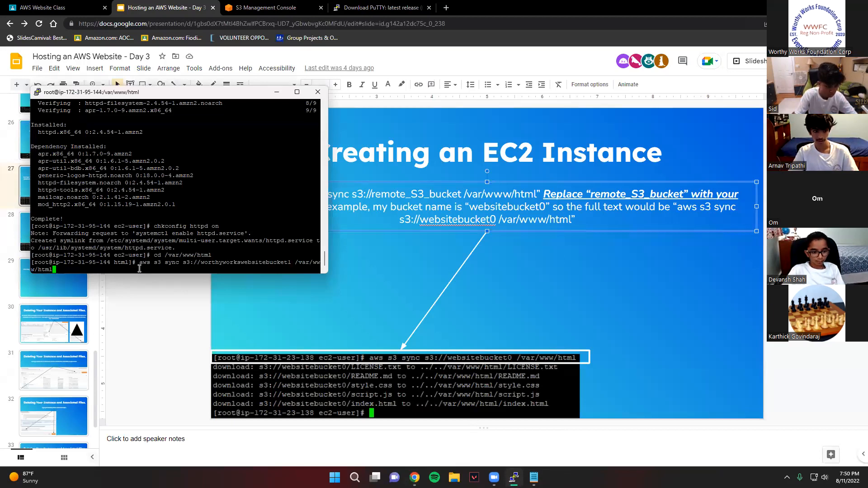
{"action": "key", "text": "Return"}
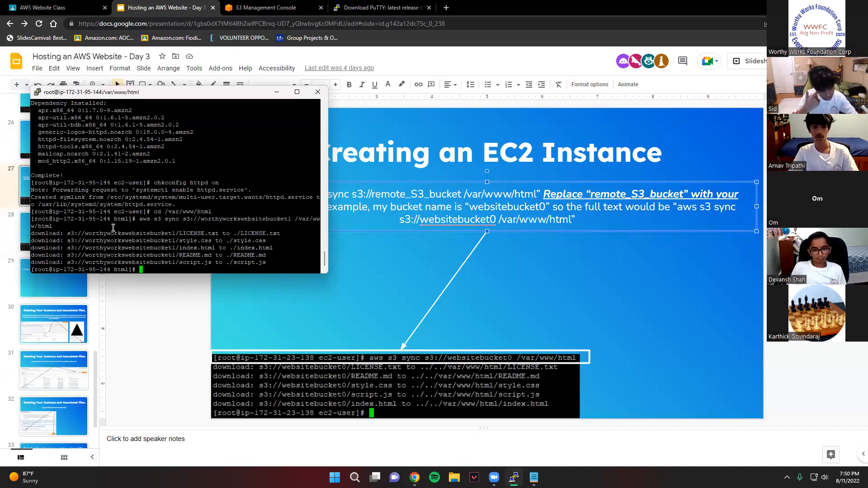
{"action": "left_click", "coordinate": [296, 93]}
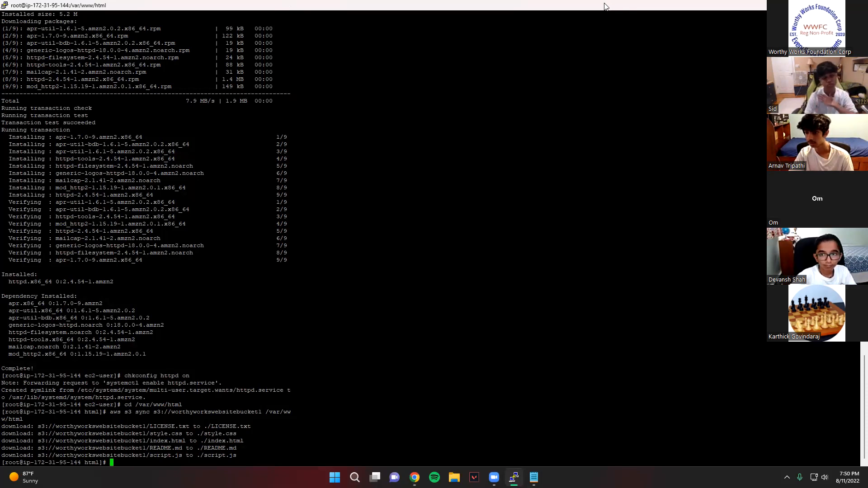
{"action": "double_click", "coordinate": [555, 7]}
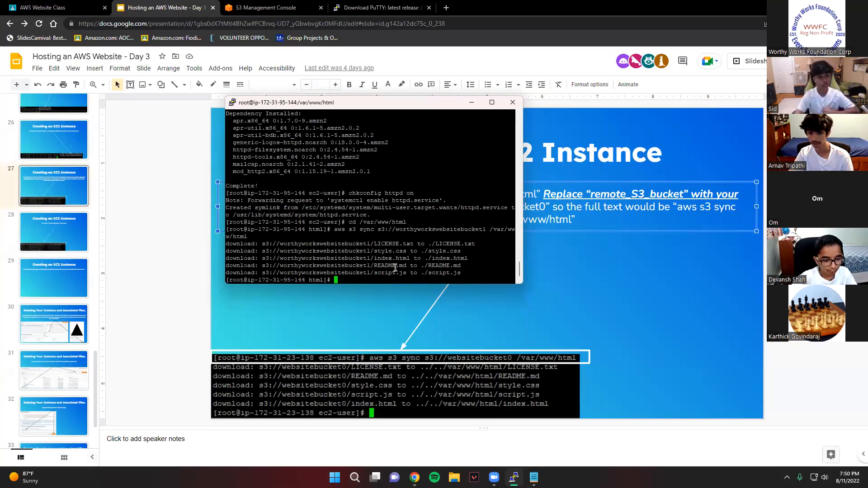
- Open slide 28 of the presentation and copy the command "service httpd start" from its instruction text
{"action": "left_click", "coordinate": [50, 228]}
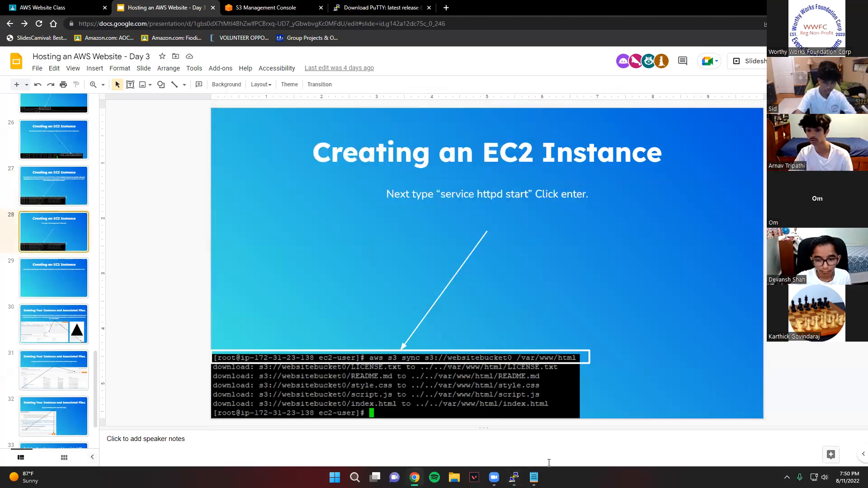
{"action": "left_click", "coordinate": [534, 478]}
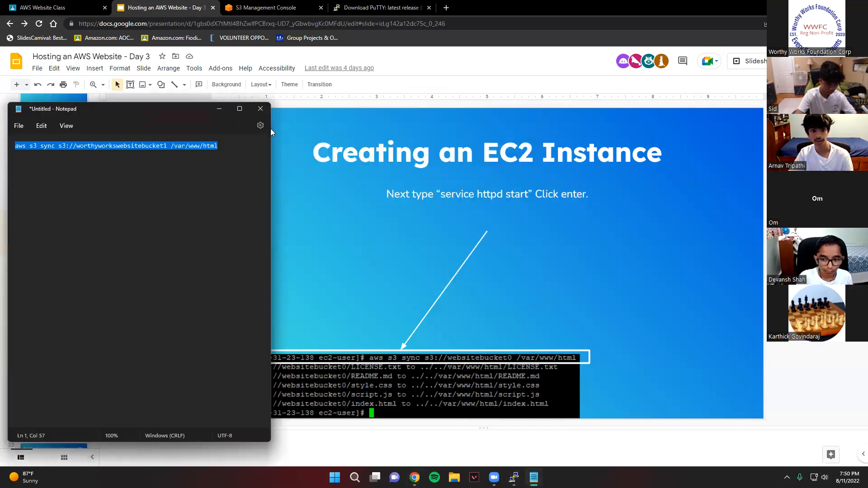
{"action": "left_click", "coordinate": [219, 109]}
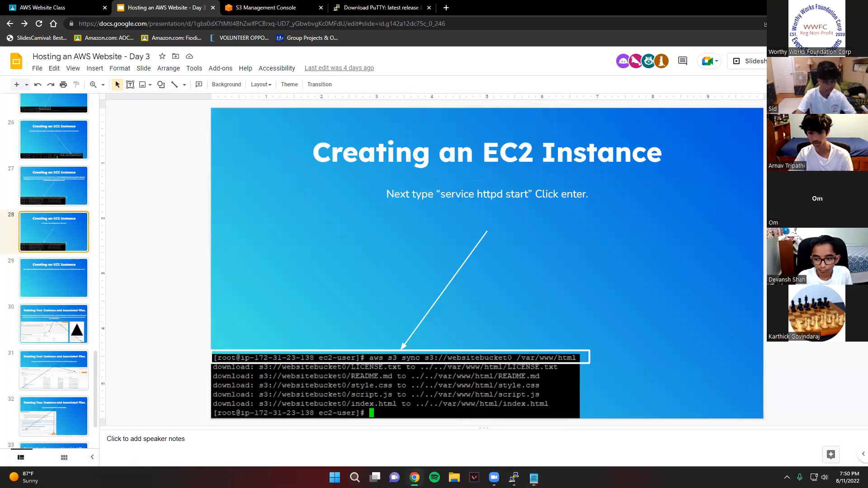
{"action": "left_click", "coordinate": [514, 477]}
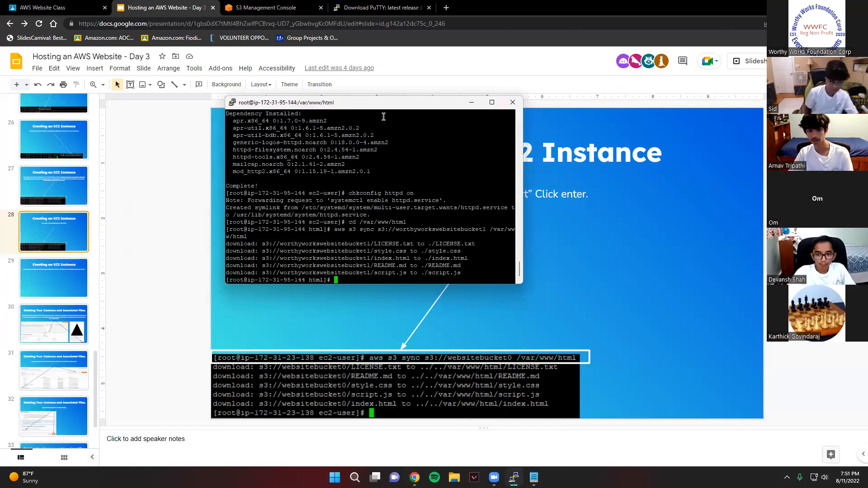
{"action": "left_click_drag", "start_coordinate": [381, 103], "coordinate": [202, 130]}
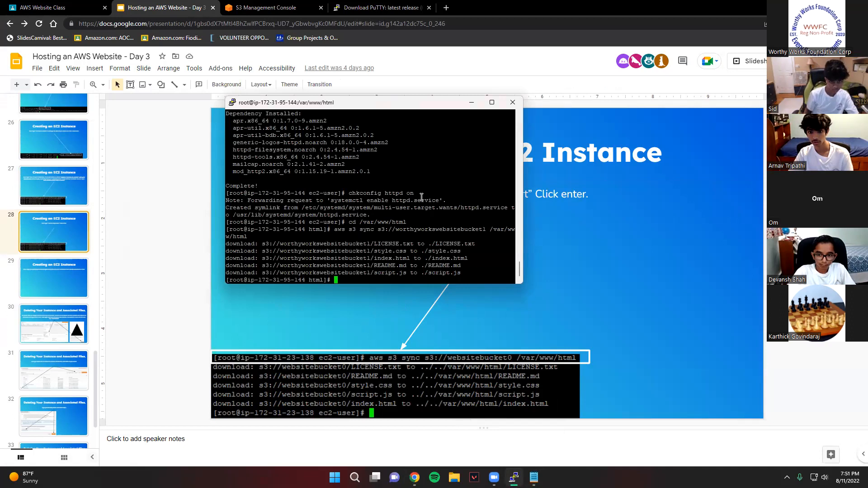
{"action": "left_click_drag", "start_coordinate": [441, 199], "coordinate": [532, 195]}
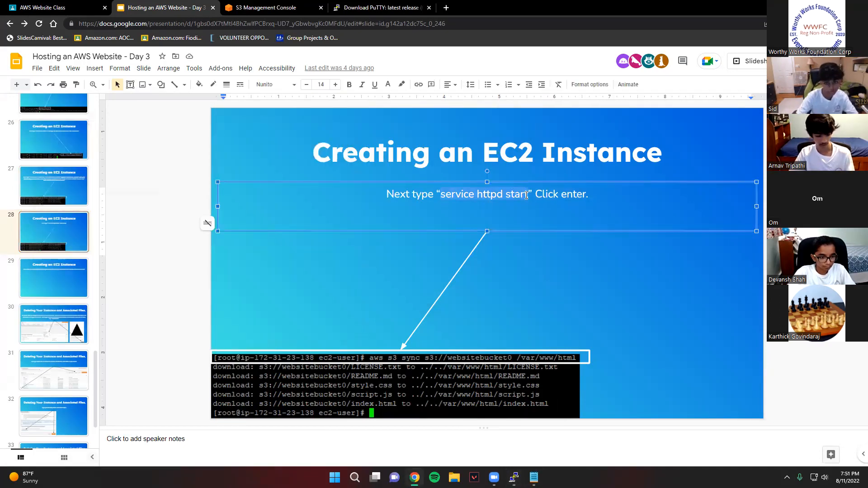
- Bring back the untitled Notepad note and close it without saving
{"action": "left_click", "coordinate": [534, 478]}
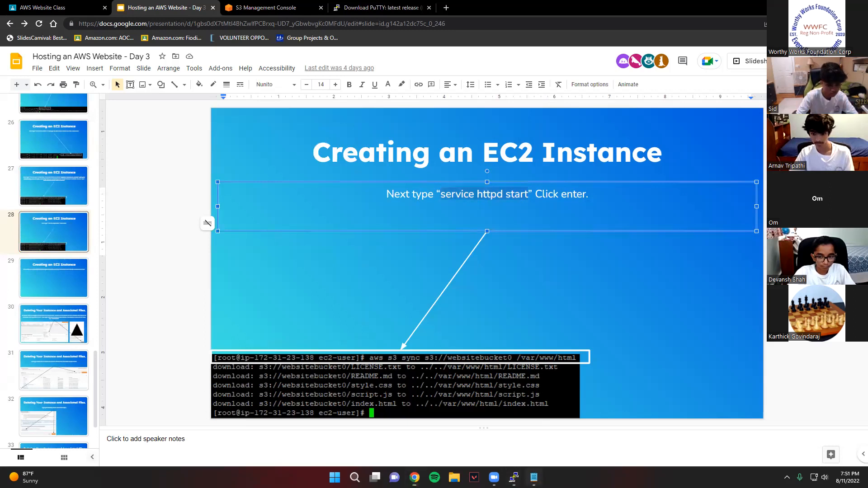
{"action": "left_click", "coordinate": [534, 478]}
{"action": "left_click", "coordinate": [534, 477]}
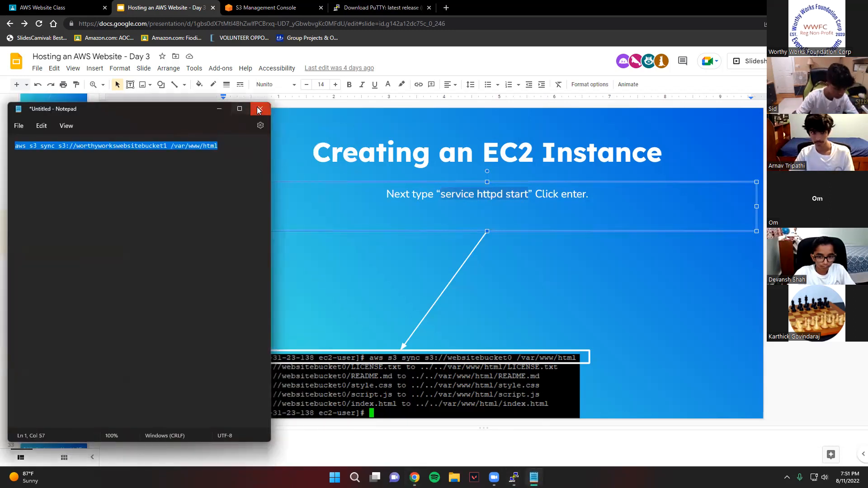
{"action": "left_click", "coordinate": [260, 108]}
{"action": "left_click", "coordinate": [147, 297]}
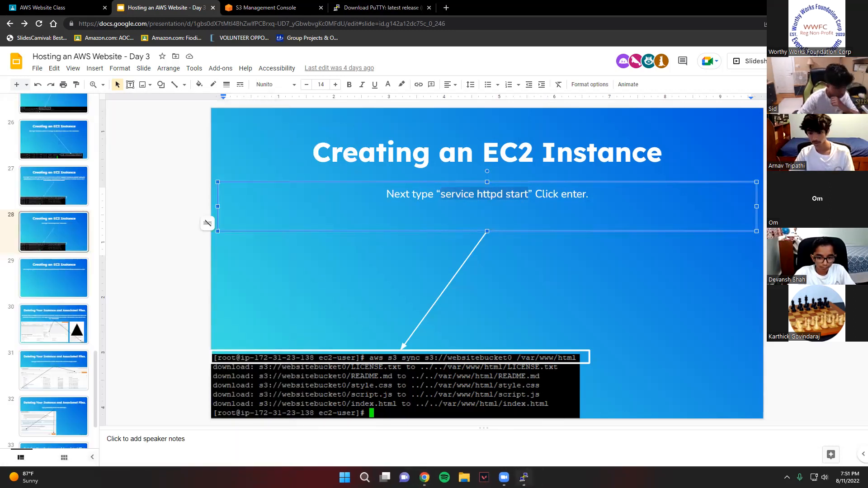
- Run "service httpd start" in the PuTTY session and minimize the terminal window
{"action": "key", "text": "alt+Tab"}
{"action": "type", "text": "service httpd start"}
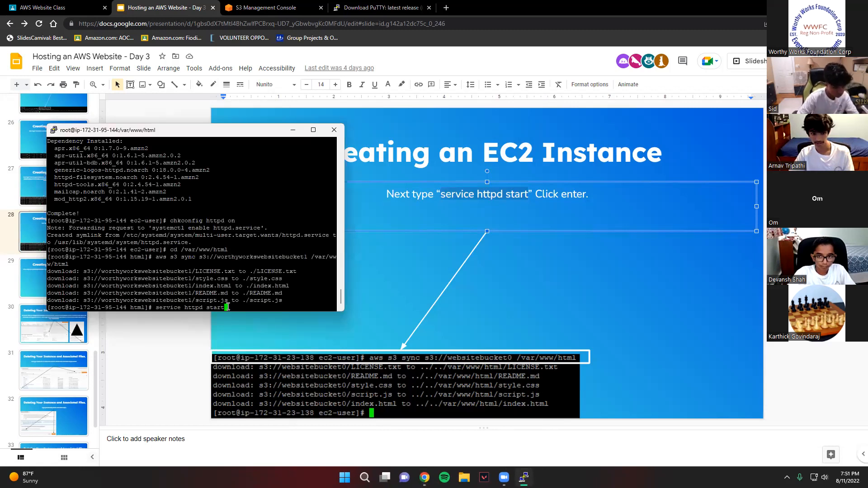
{"action": "key", "text": "Return"}
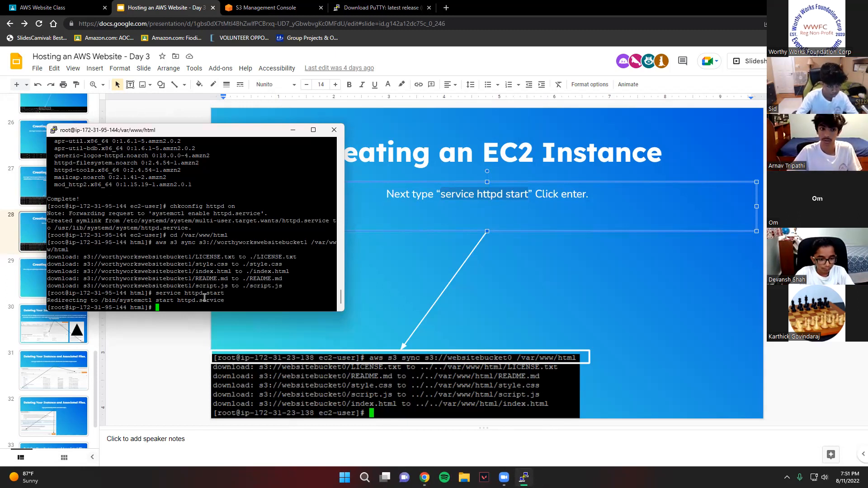
{"action": "left_click", "coordinate": [294, 131]}
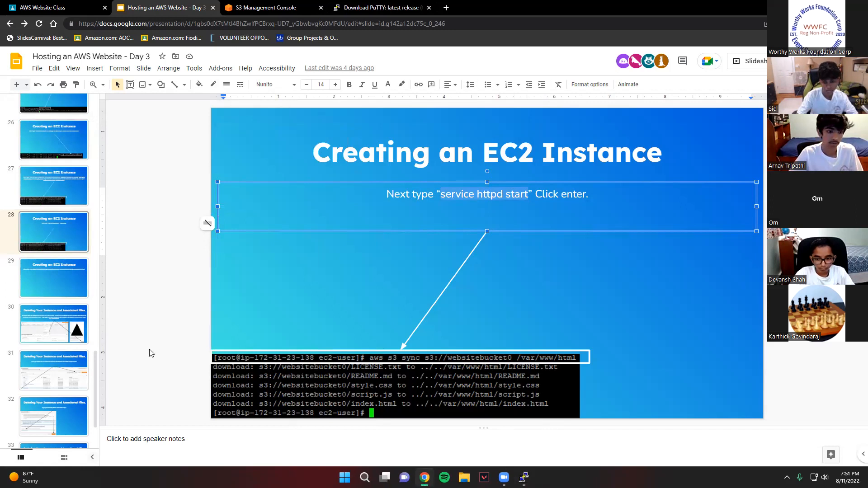
- View slide 29 for the next instruction, and open the list of running EC2 instances in the AWS console
{"action": "left_click", "coordinate": [53, 278]}
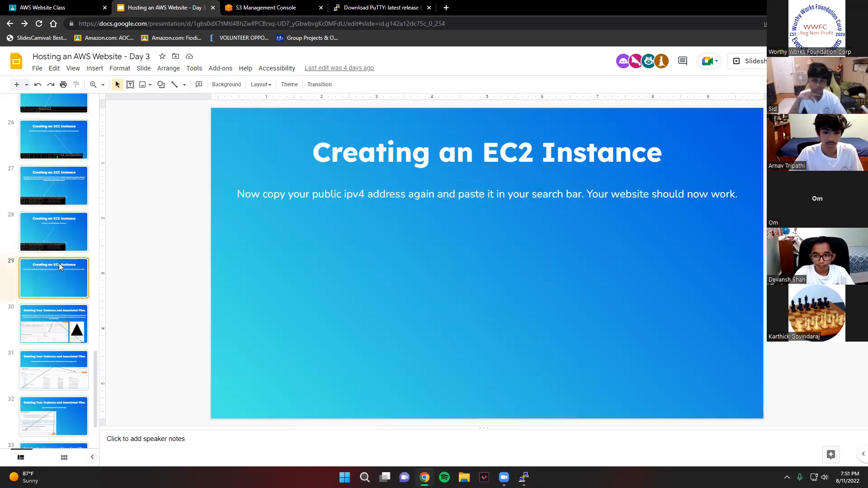
{"action": "left_click", "coordinate": [286, 7]}
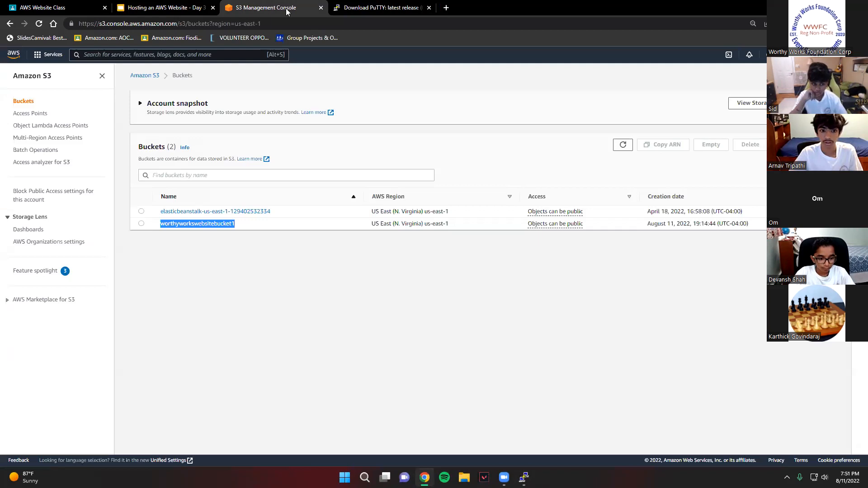
{"action": "left_click", "coordinate": [187, 54]}
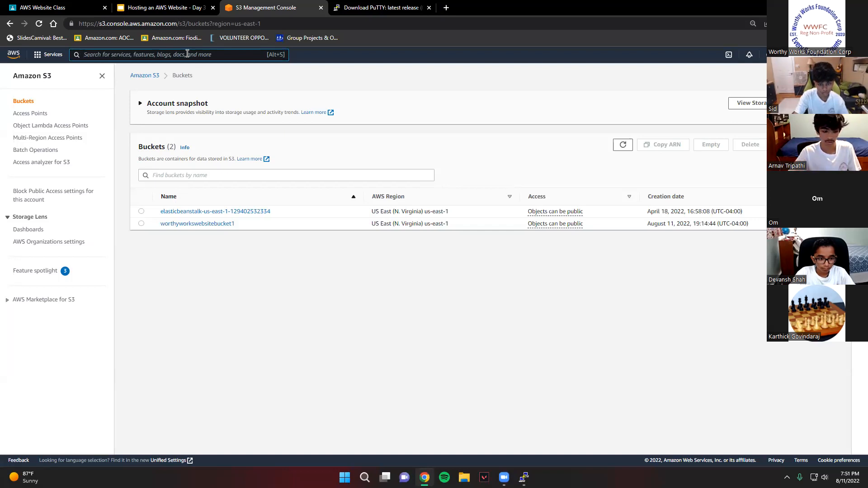
{"action": "type", "text": "ec2"}
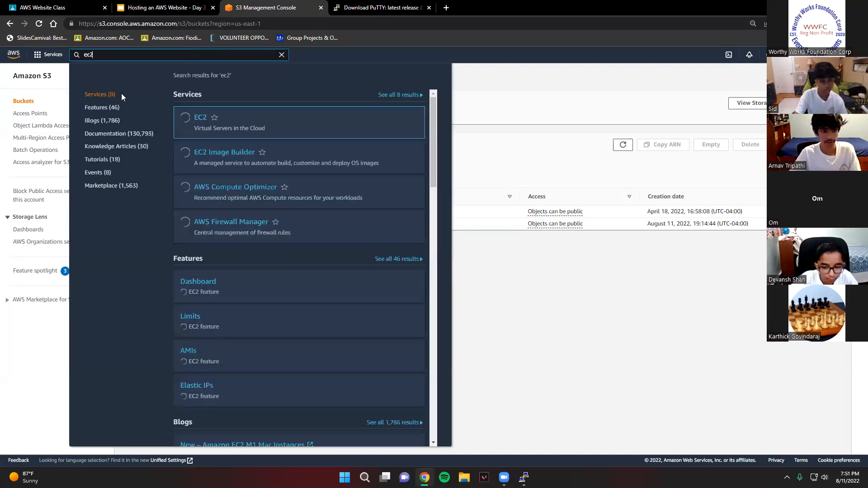
{"action": "left_click", "coordinate": [200, 119]}
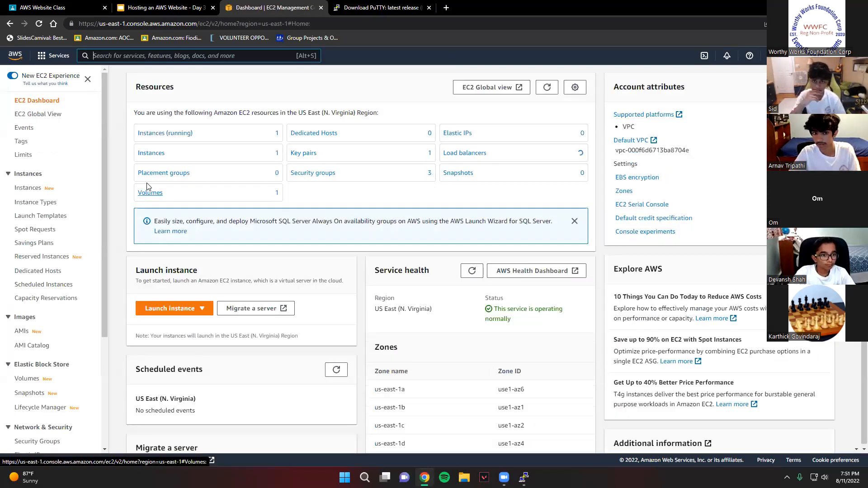
{"action": "left_click", "coordinate": [153, 132]}
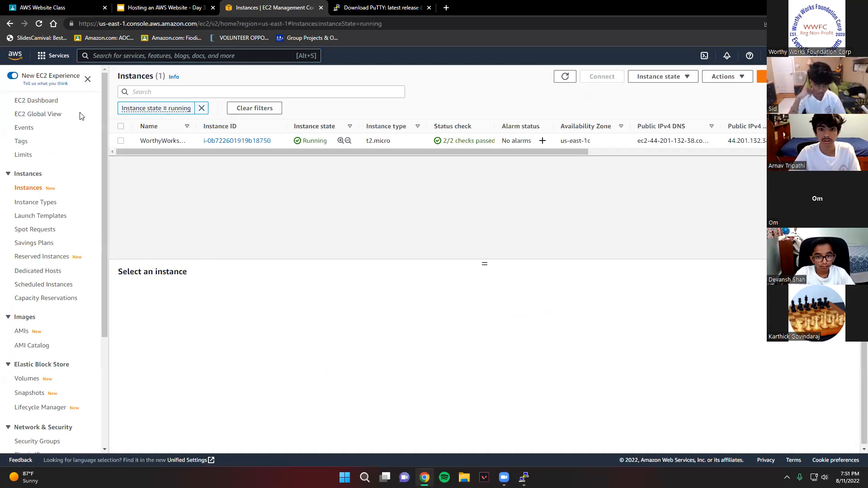
- Select the WorthyWorksWebServer instance and copy its public IPv4 address from the instance details
{"action": "left_click", "coordinate": [120, 141]}
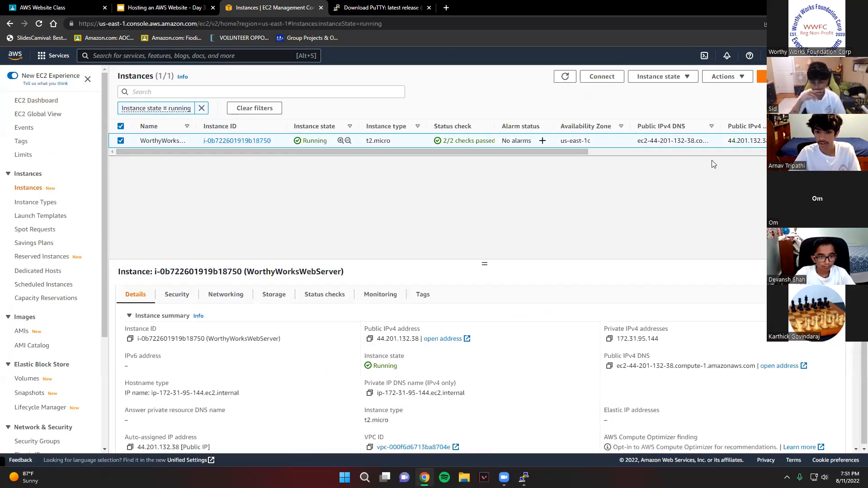
{"action": "scroll", "coordinate": [451, 319], "scroll_direction": "down", "scroll_amount": 1}
{"action": "scroll", "coordinate": [420, 324], "scroll_direction": "up", "scroll_amount": 1}
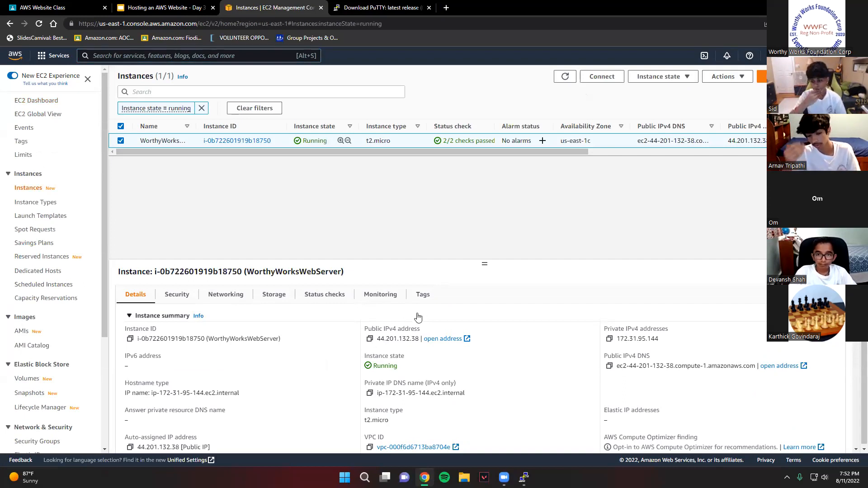
{"action": "left_click", "coordinate": [370, 340]}
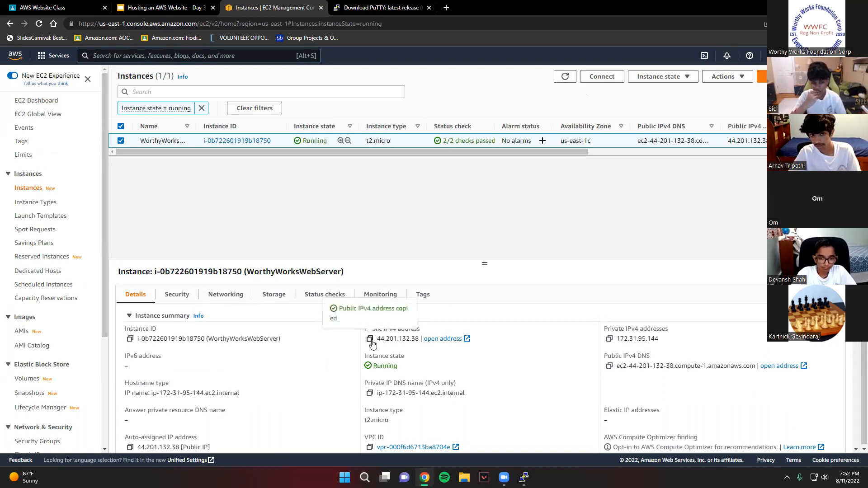
- Load the copied public IPv4 address in a new browser tab and look through the hosted web page
{"action": "left_click", "coordinate": [447, 8]}
{"action": "key", "text": "ctrl+v"}
{"action": "key", "text": "Return"}
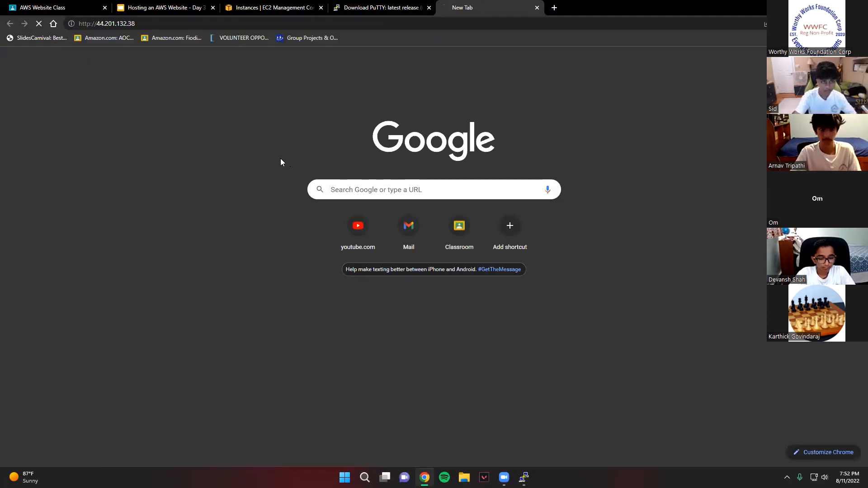
{"action": "scroll", "coordinate": [412, 129], "scroll_direction": "down", "scroll_amount": 10}
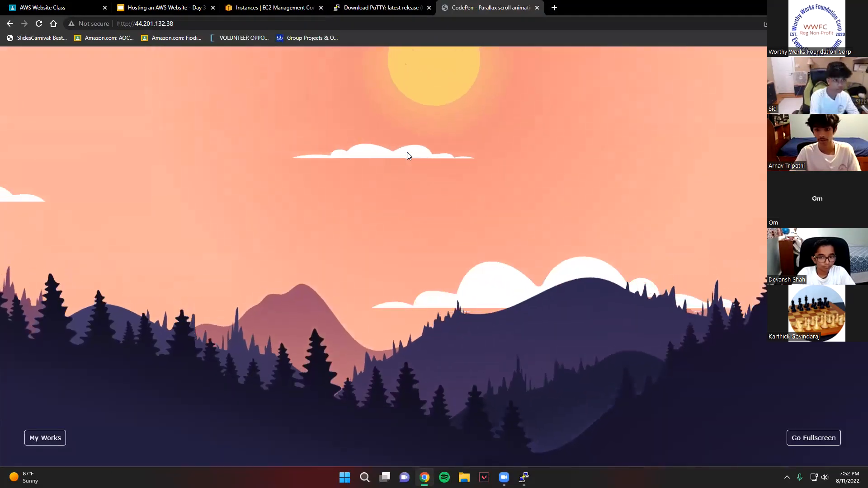
{"action": "scroll", "coordinate": [405, 171], "scroll_direction": "down", "scroll_amount": 10}
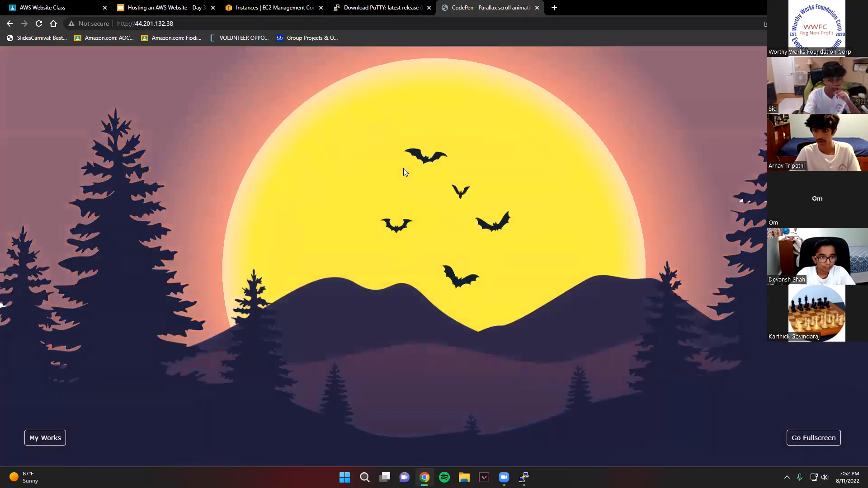
{"action": "scroll", "coordinate": [396, 174], "scroll_direction": "down", "scroll_amount": 10}
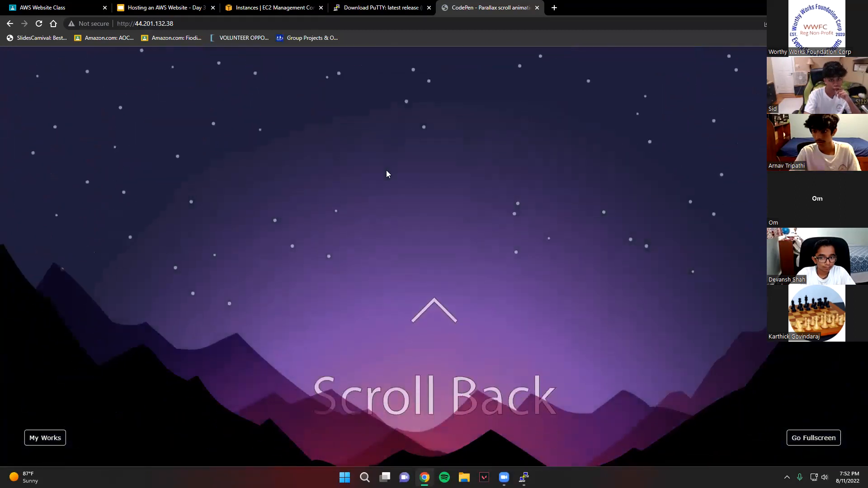
{"action": "scroll", "coordinate": [386, 174], "scroll_direction": "up", "scroll_amount": 10}
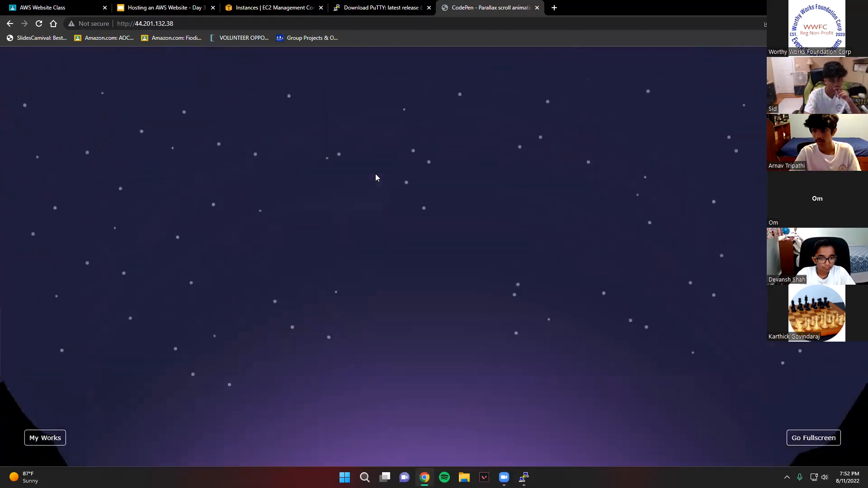
- Look through the hosted page's parallax scene in both directions, from the starry night to the sunset landscape
{"action": "scroll", "coordinate": [375, 174], "scroll_direction": "up", "scroll_amount": 10}
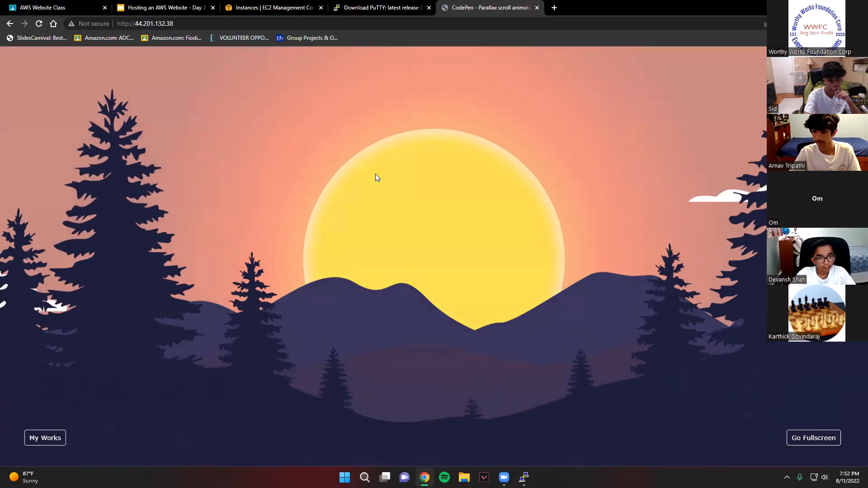
{"action": "scroll", "coordinate": [370, 177], "scroll_direction": "up", "scroll_amount": 5}
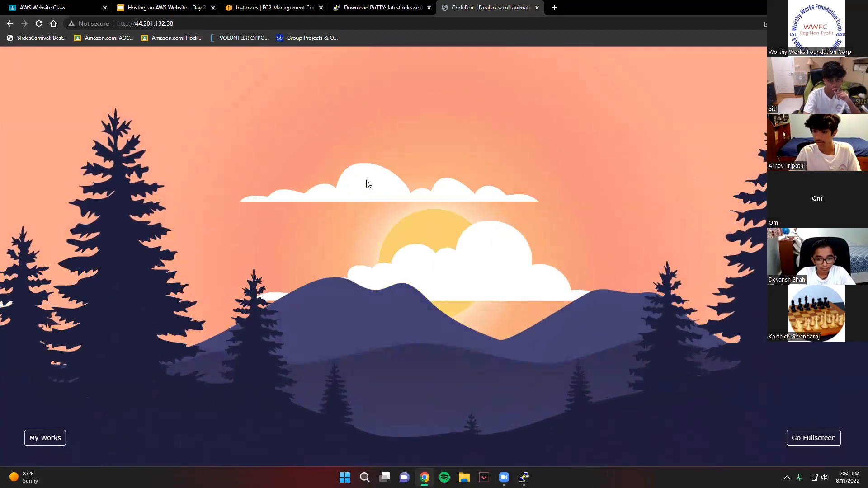
{"action": "scroll", "coordinate": [367, 181], "scroll_direction": "up", "scroll_amount": 5}
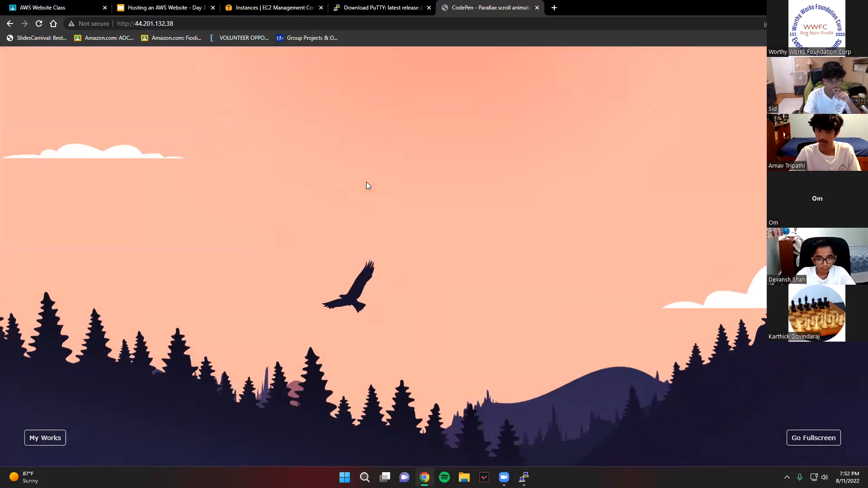
{"action": "scroll", "coordinate": [367, 182], "scroll_direction": "down", "scroll_amount": 6}
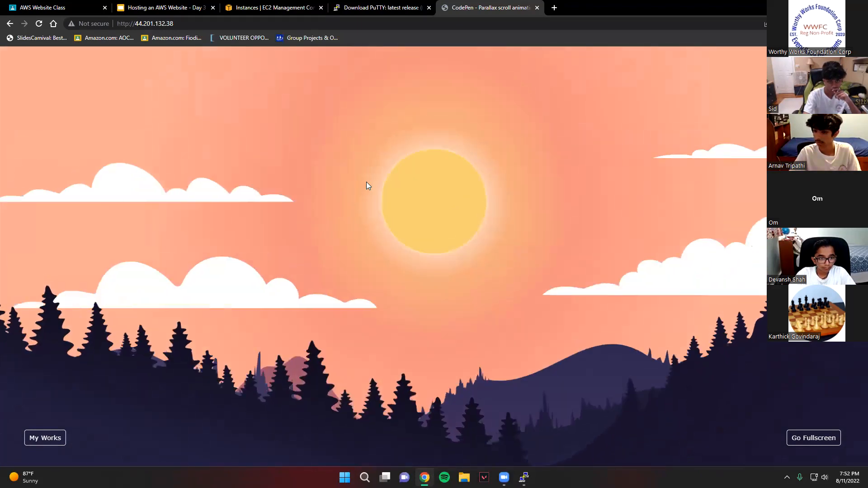
{"action": "scroll", "coordinate": [367, 182], "scroll_direction": "down", "scroll_amount": 8}
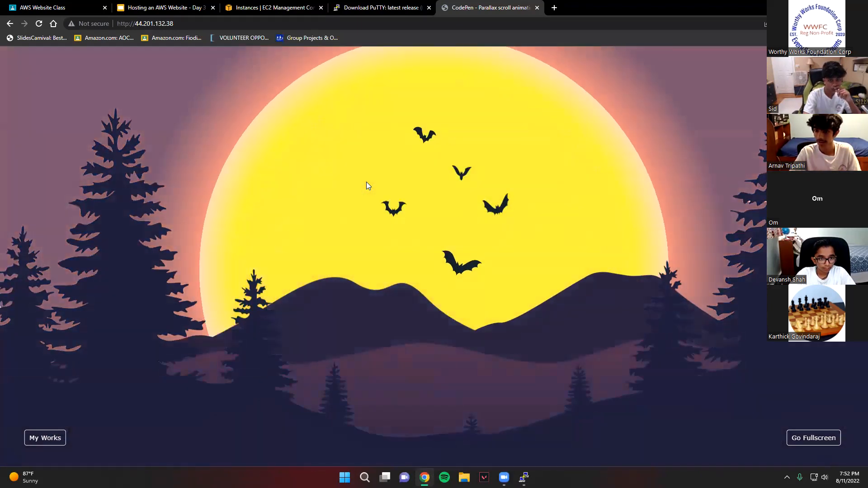
{"action": "scroll", "coordinate": [366, 183], "scroll_direction": "up", "scroll_amount": 5}
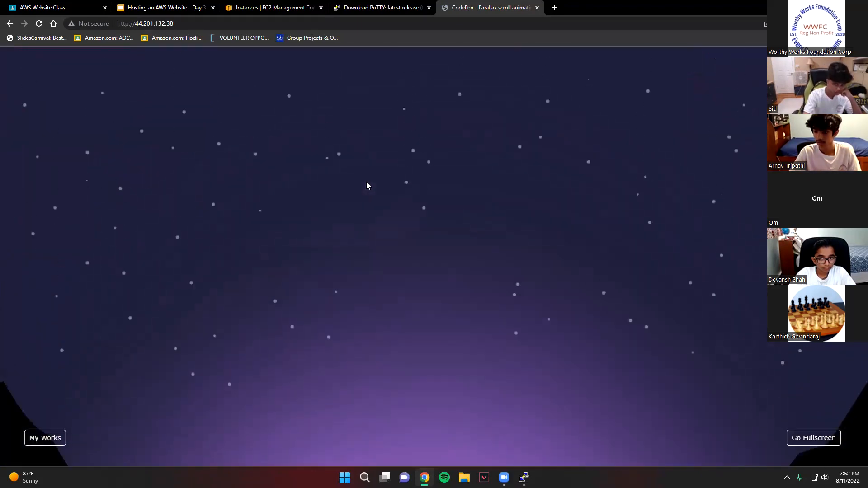
{"action": "scroll", "coordinate": [367, 186], "scroll_direction": "up", "scroll_amount": 5}
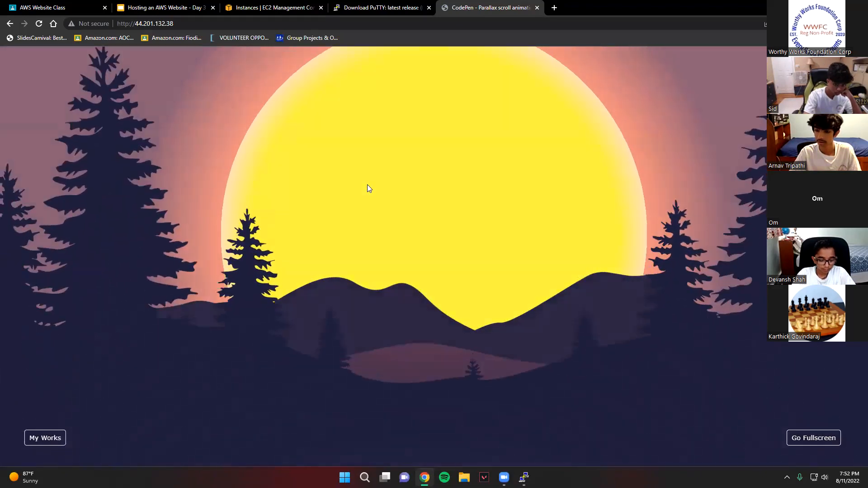
{"action": "scroll", "coordinate": [369, 194], "scroll_direction": "up", "scroll_amount": 5}
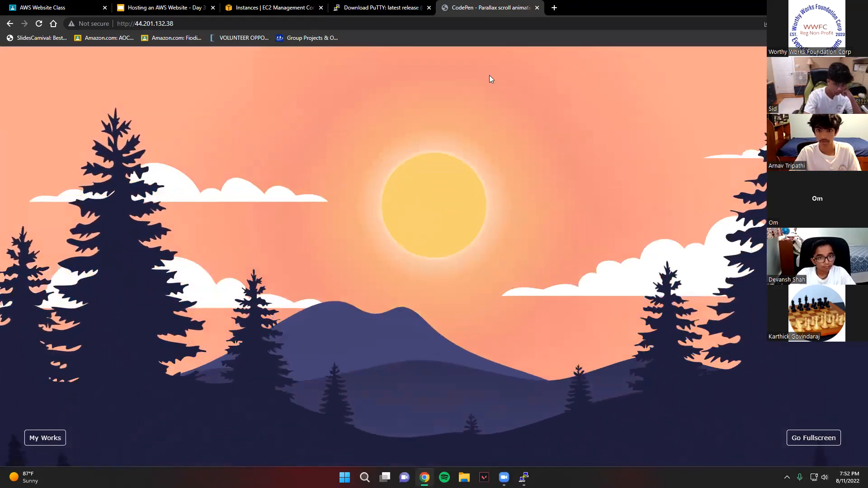
{"action": "scroll", "coordinate": [487, 67], "scroll_direction": "down", "scroll_amount": 3}
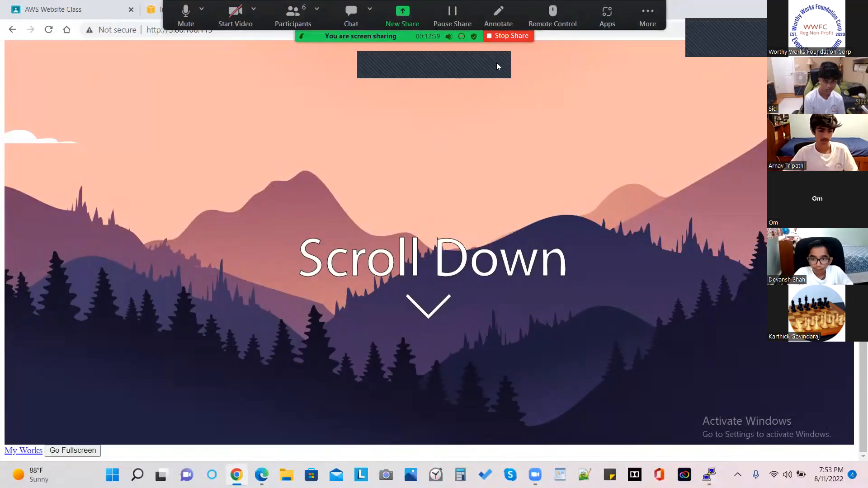
- Mute the meeting microphone and check how the page hosted at 3.86.108.115 displays from top to bottom
{"action": "scroll", "coordinate": [513, 184], "scroll_direction": "up", "scroll_amount": 3}
{"action": "scroll", "coordinate": [515, 185], "scroll_direction": "down", "scroll_amount": 3}
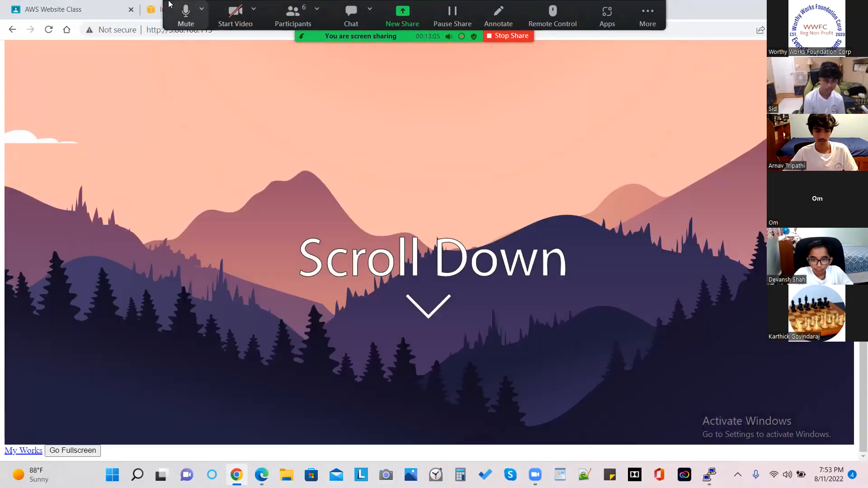
{"action": "left_click", "coordinate": [185, 10]}
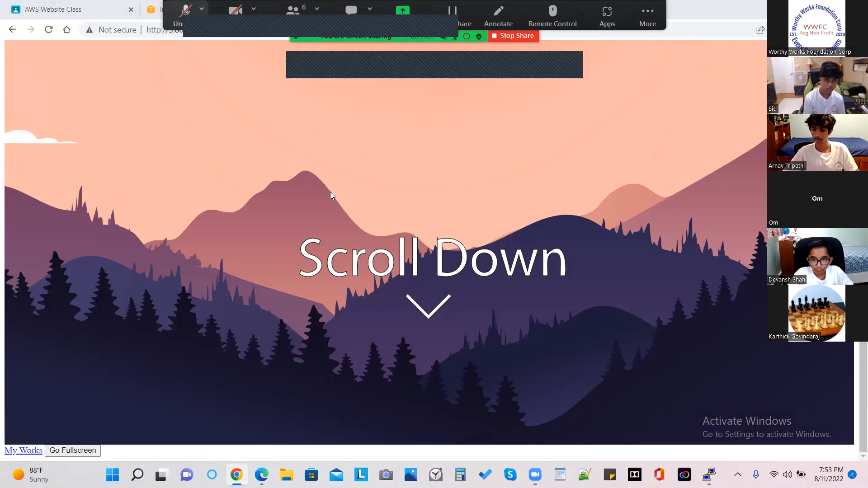
{"action": "scroll", "coordinate": [351, 241], "scroll_direction": "up", "scroll_amount": 3}
{"action": "scroll", "coordinate": [351, 240], "scroll_direction": "down", "scroll_amount": 3}
{"action": "scroll", "coordinate": [351, 240], "scroll_direction": "up", "scroll_amount": 3}
{"action": "scroll", "coordinate": [351, 240], "scroll_direction": "down", "scroll_amount": 3}
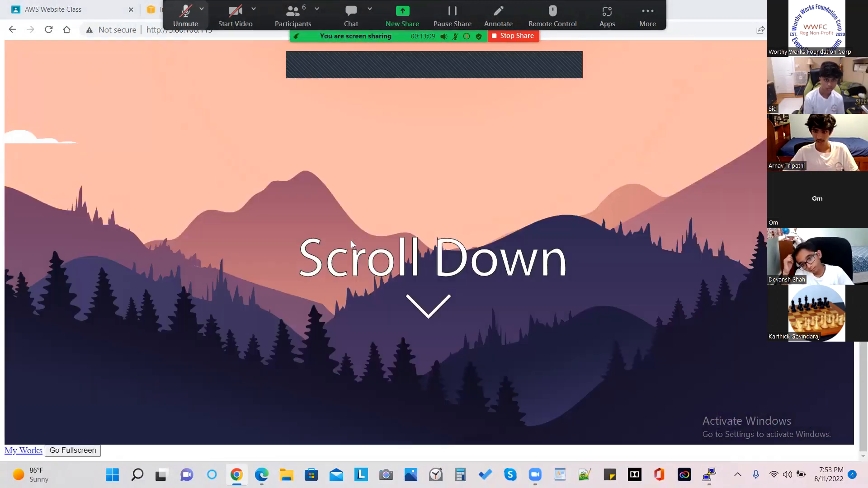
{"action": "scroll", "coordinate": [352, 241], "scroll_direction": "up", "scroll_amount": 4}
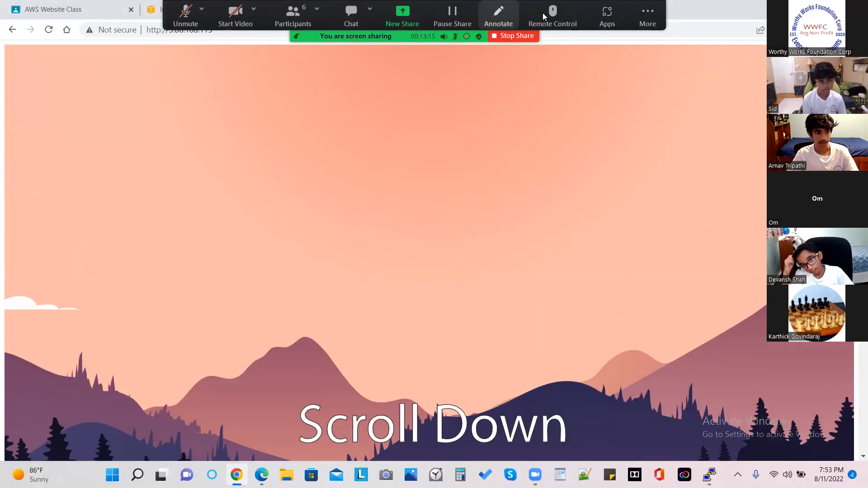
- Give a meeting participant remote control of the shared screen in Zoom
{"action": "left_click", "coordinate": [553, 30]}
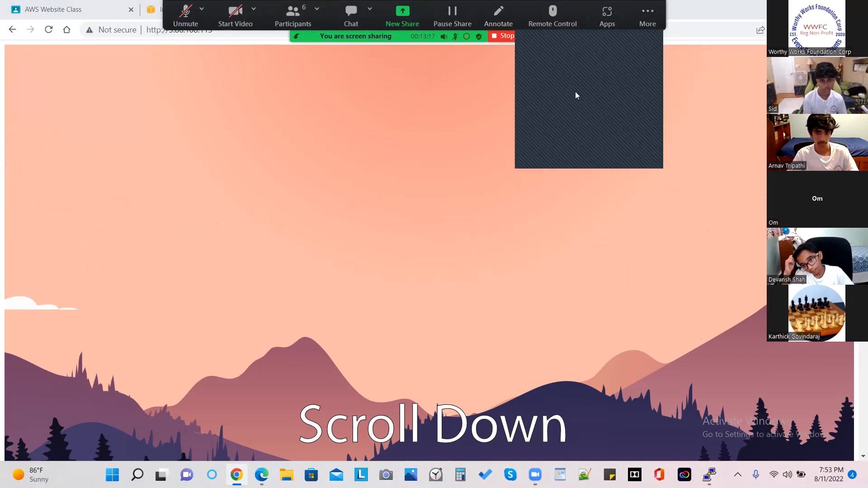
{"action": "left_click", "coordinate": [579, 115]}
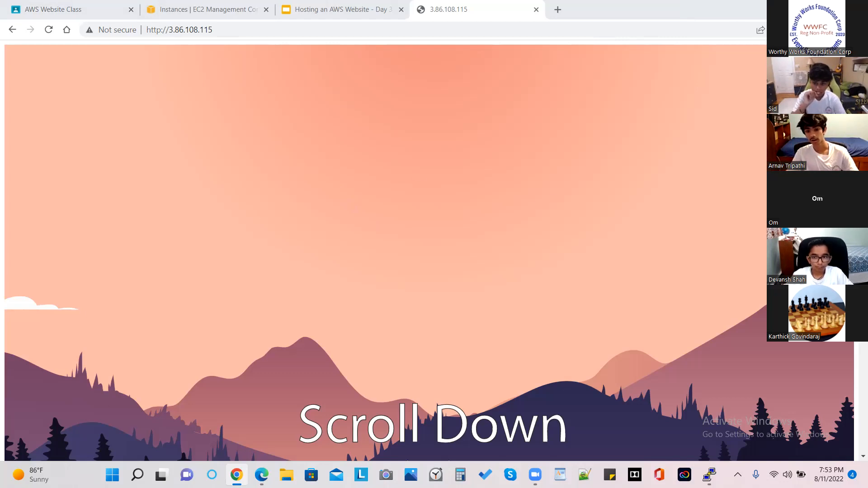
{"action": "left_click_drag", "start_coordinate": [460, 296], "coordinate": [456, 34]}
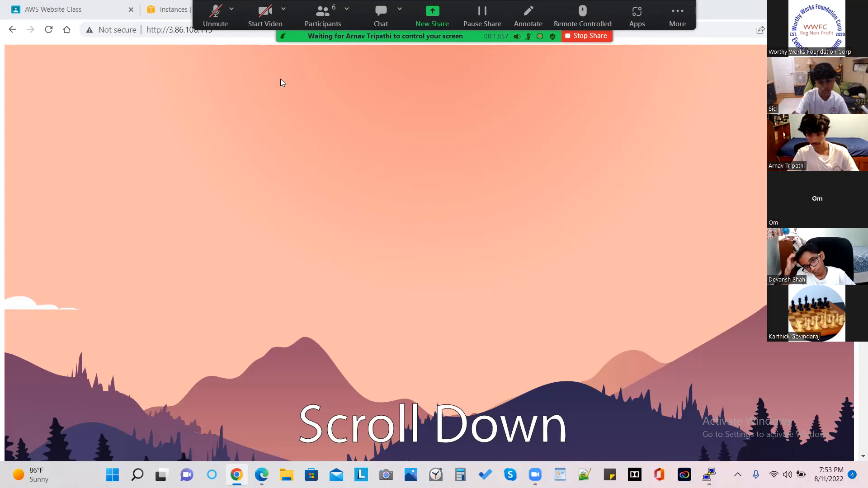
{"action": "scroll", "coordinate": [377, 233], "scroll_direction": "down", "scroll_amount": 4}
{"action": "scroll", "coordinate": [378, 232], "scroll_direction": "up", "scroll_amount": 4}
{"action": "scroll", "coordinate": [377, 233], "scroll_direction": "down", "scroll_amount": 4}
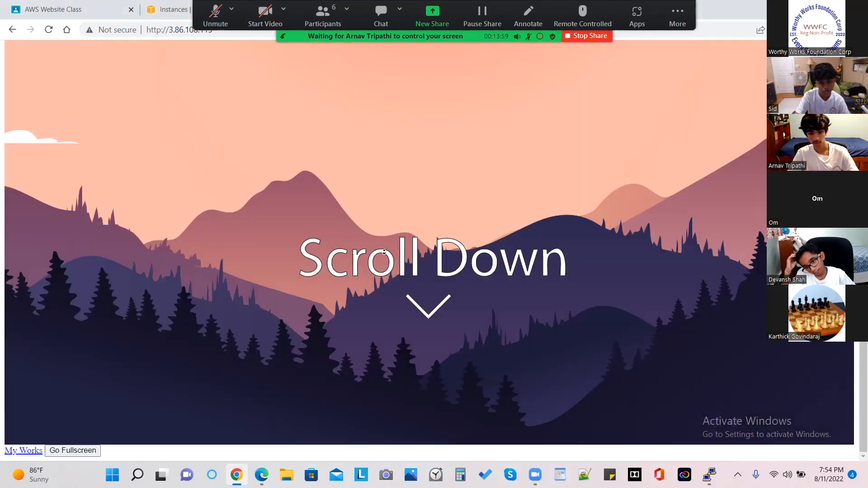
{"action": "scroll", "coordinate": [437, 136], "scroll_direction": "up", "scroll_amount": 4}
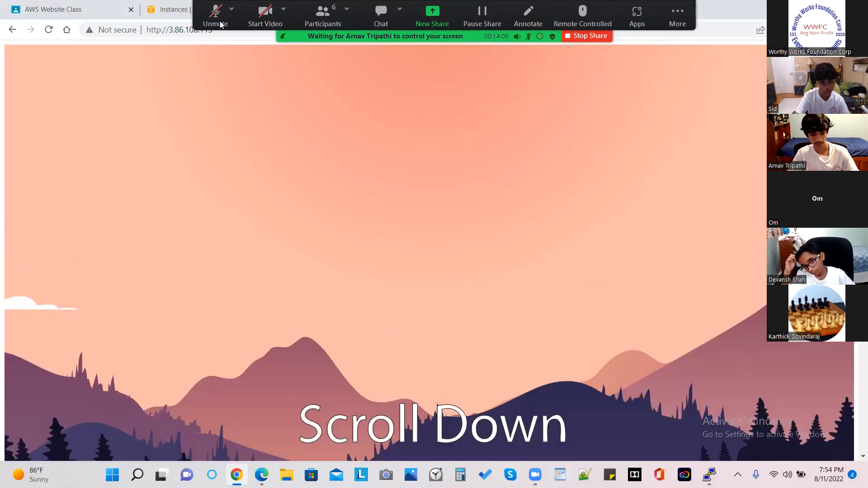
- Unmute the meeting microphone and check the remote control options for the shared screen
{"action": "left_click", "coordinate": [220, 24]}
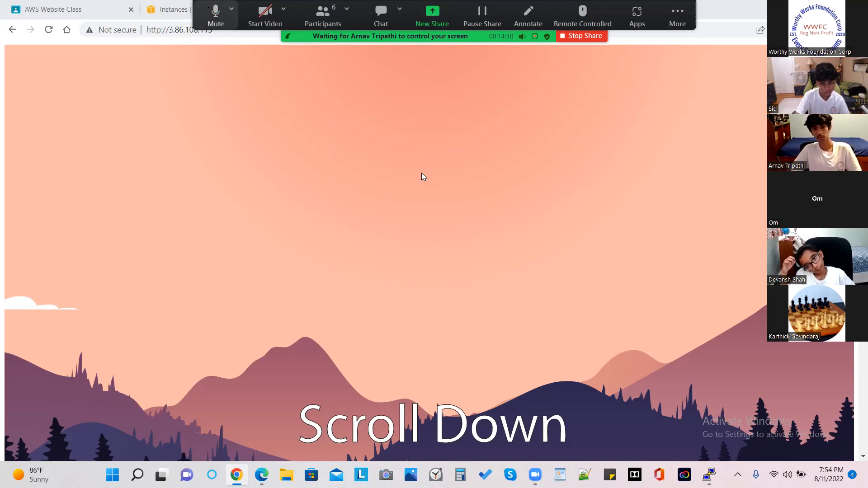
{"action": "key", "text": "alt+a"}
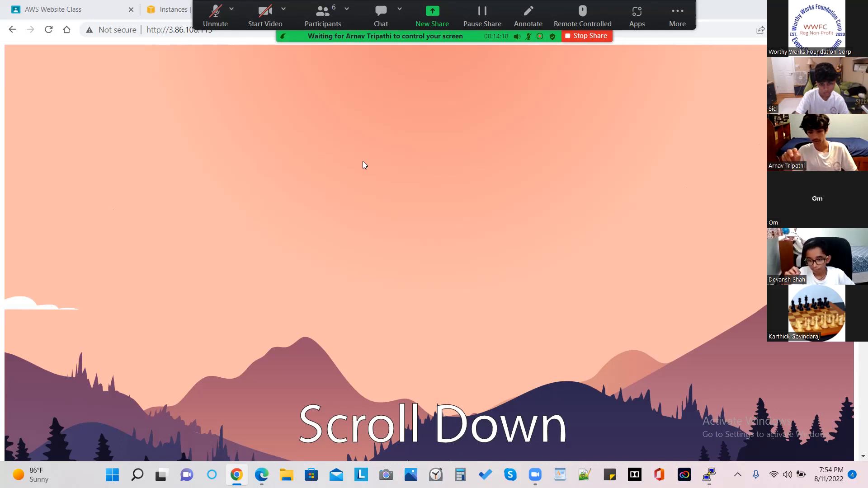
{"action": "left_click", "coordinate": [223, 16]}
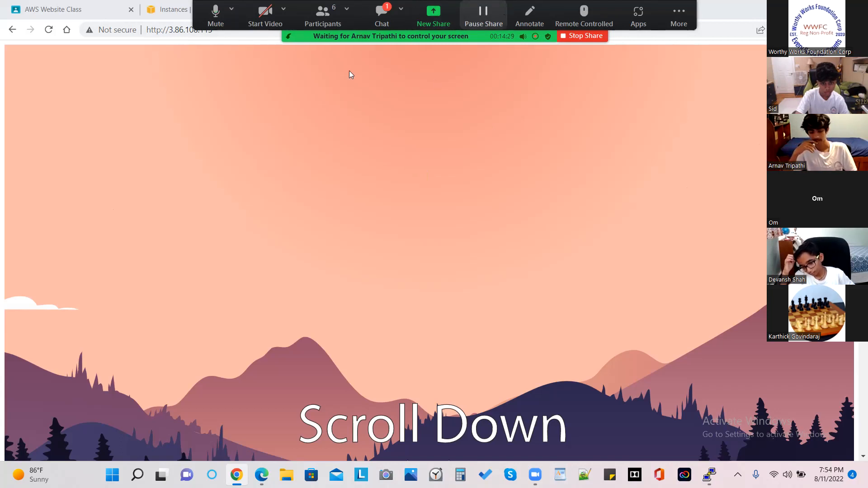
{"action": "left_click", "coordinate": [565, 11]}
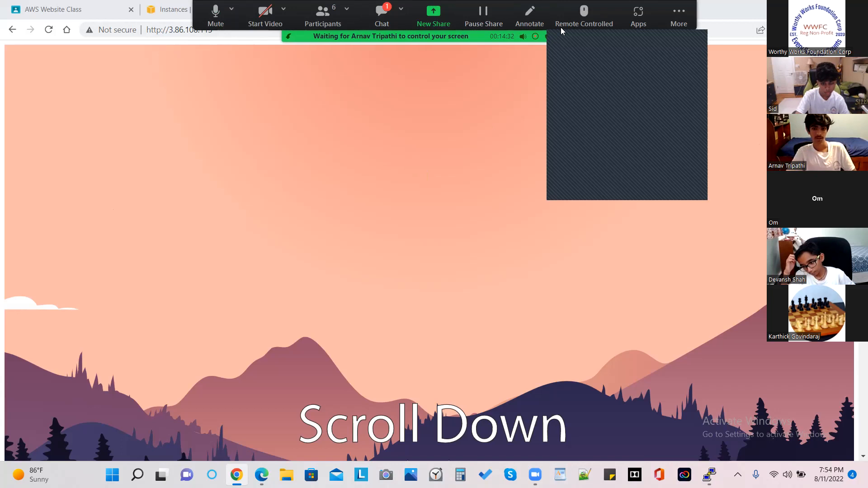
{"action": "left_click", "coordinate": [502, 91]}
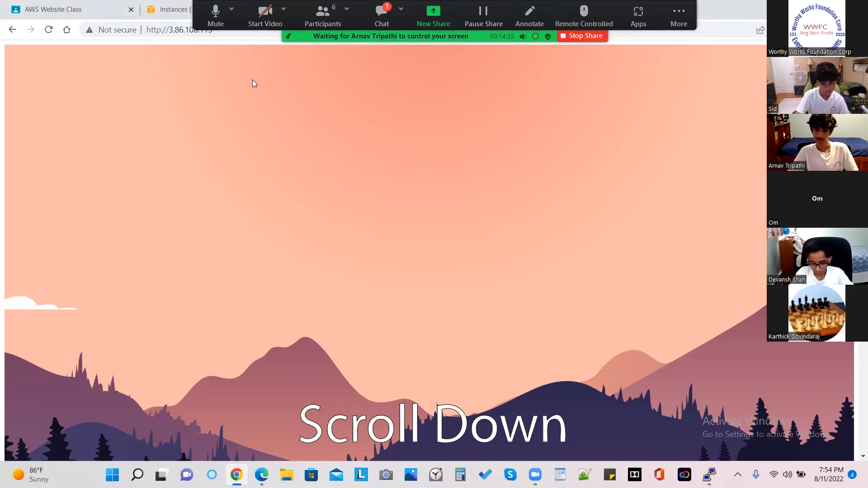
- Go from the EC2 console to the S3 service and open the only bucket to view its uploaded objects
{"action": "left_click", "coordinate": [168, 8]}
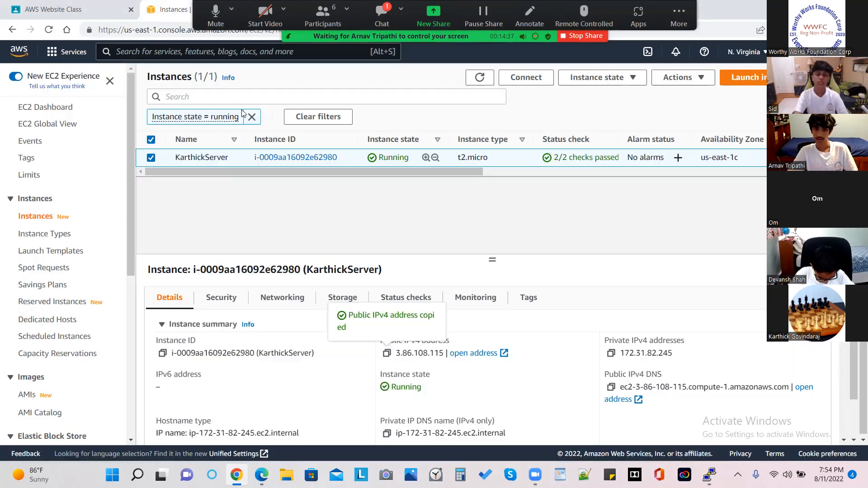
{"action": "left_click", "coordinate": [181, 54]}
{"action": "type", "text": "s3"}
{"action": "key", "text": "Return"}
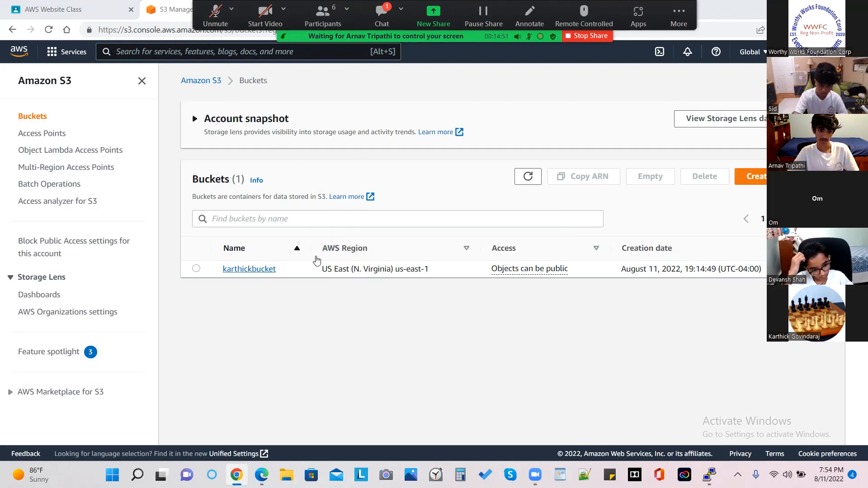
{"action": "left_click", "coordinate": [251, 269]}
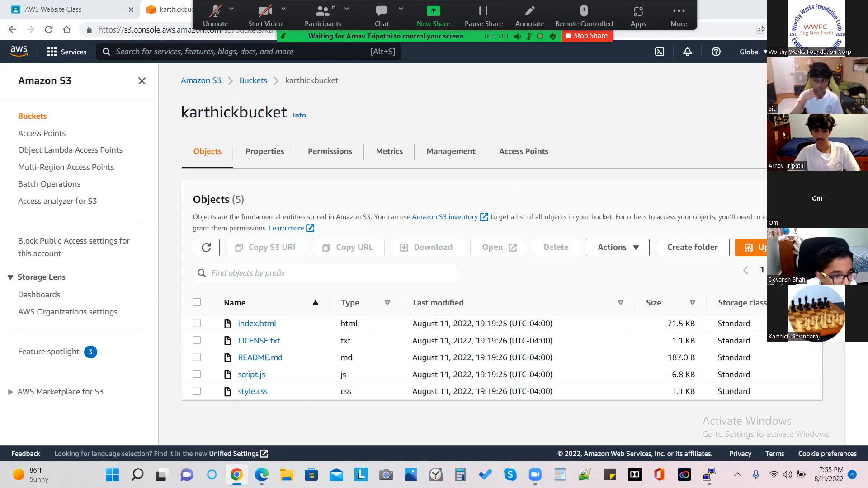
- Mute the meeting microphone after speaking and stop sharing the screen
{"action": "left_click", "coordinate": [217, 4]}
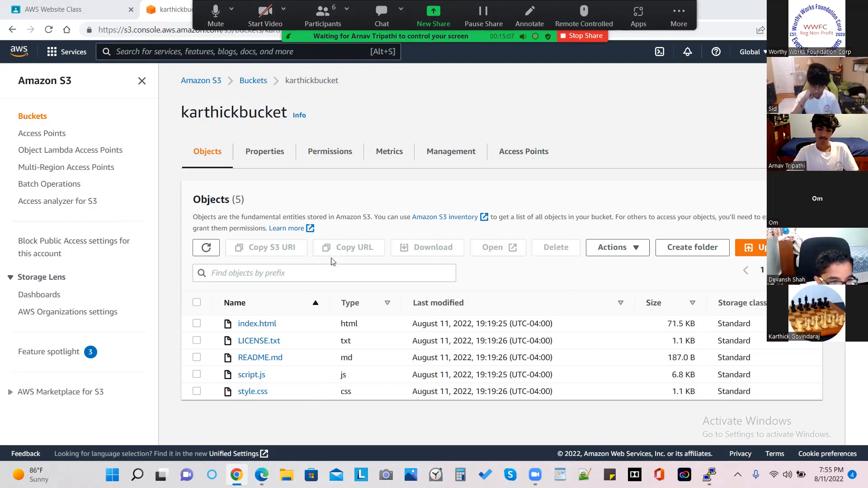
{"action": "left_click", "coordinate": [215, 10]}
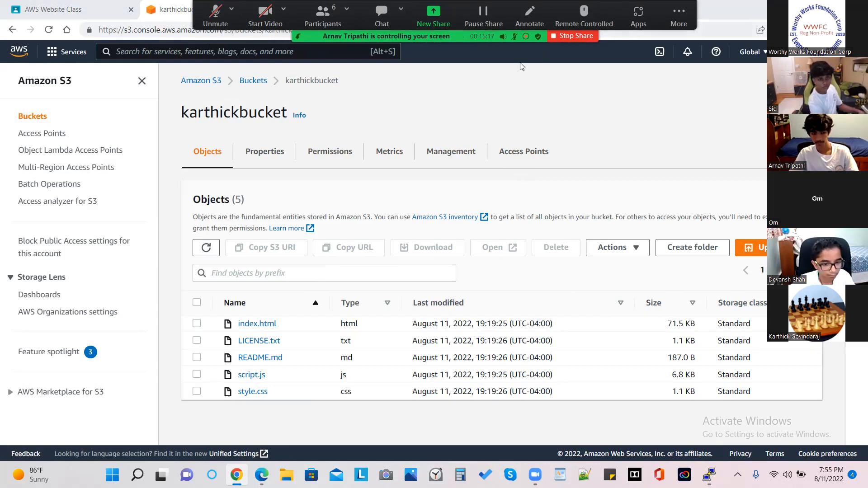
{"action": "mouse_move", "coordinate": [32, 5]}
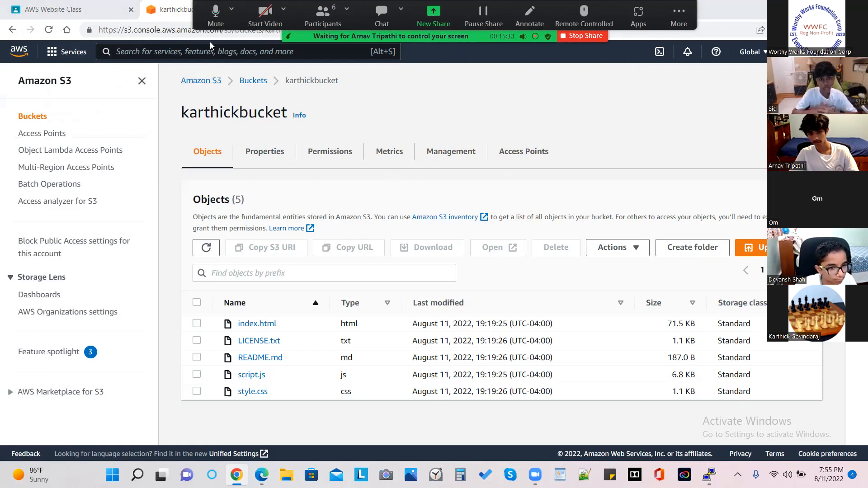
{"action": "left_click", "coordinate": [215, 6]}
{"action": "left_click", "coordinate": [216, 6]}
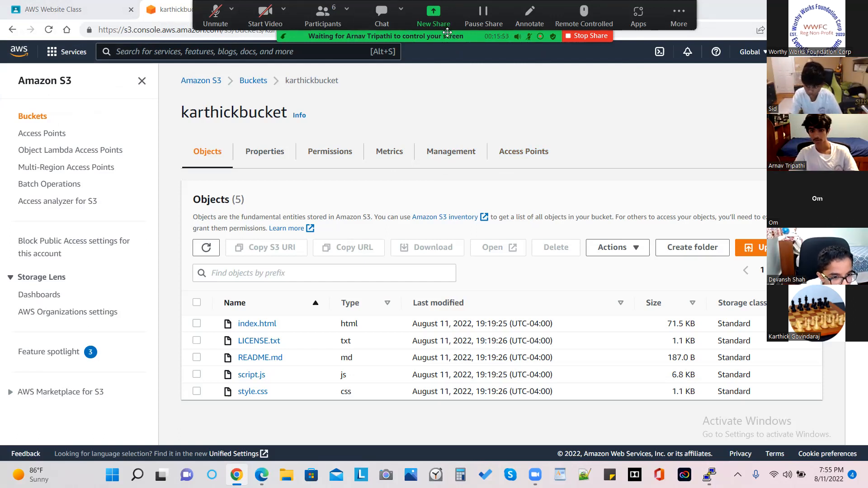
{"action": "left_click", "coordinate": [588, 36]}
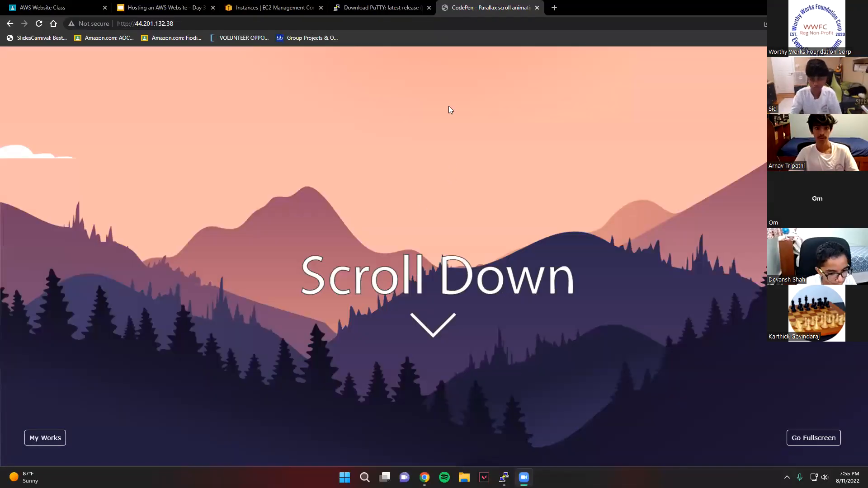
- Look through the page hosted at 44.201.132.38 down to the night scene
{"action": "scroll", "coordinate": [390, 354], "scroll_direction": "down", "scroll_amount": 4}
{"action": "scroll", "coordinate": [387, 362], "scroll_direction": "down", "scroll_amount": 10}
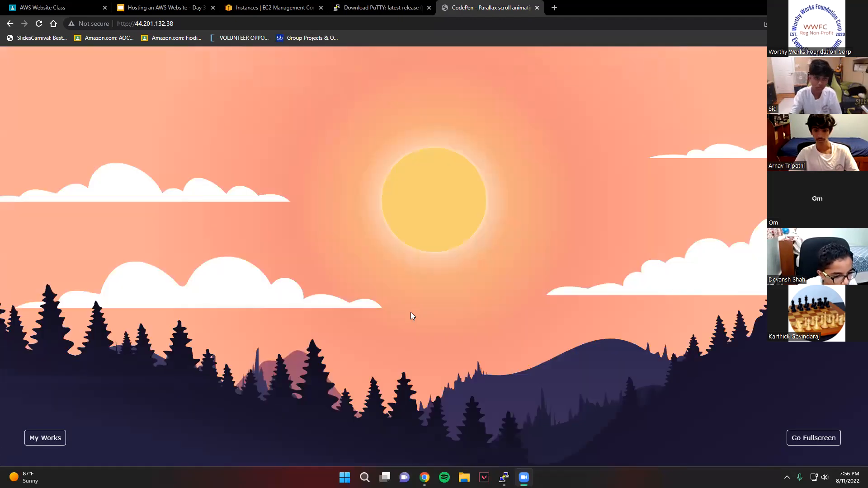
{"action": "scroll", "coordinate": [393, 389], "scroll_direction": "down", "scroll_amount": 5}
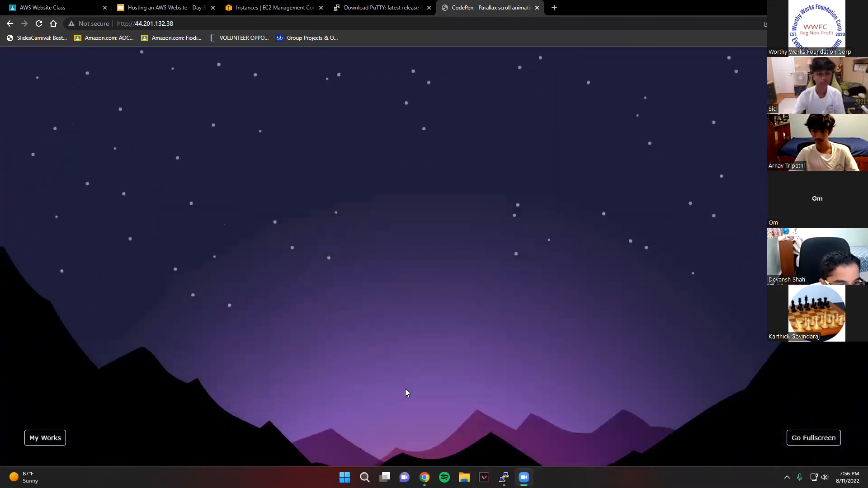
- Close the hosted web page and remove the "Instance state = running" filter from the EC2 instances list
{"action": "left_click", "coordinate": [496, 3]}
{"action": "key", "text": "ctrl+3"}
{"action": "middle_click", "coordinate": [502, 9]}
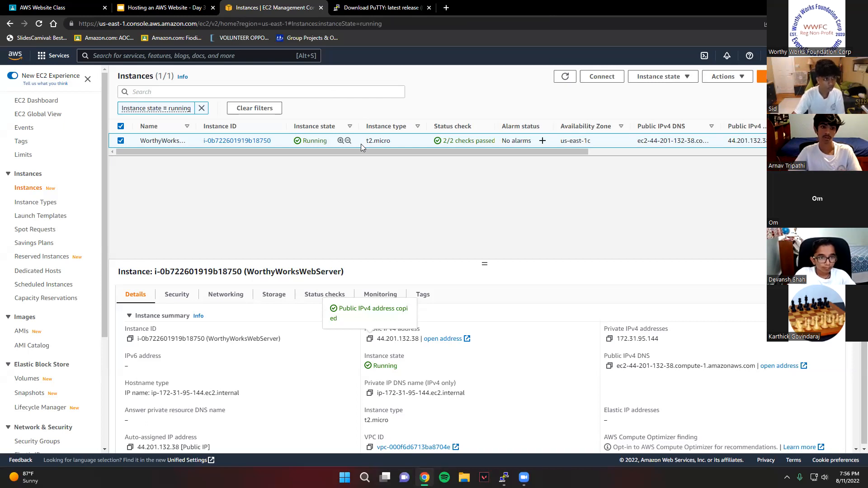
{"action": "left_click", "coordinate": [199, 106]}
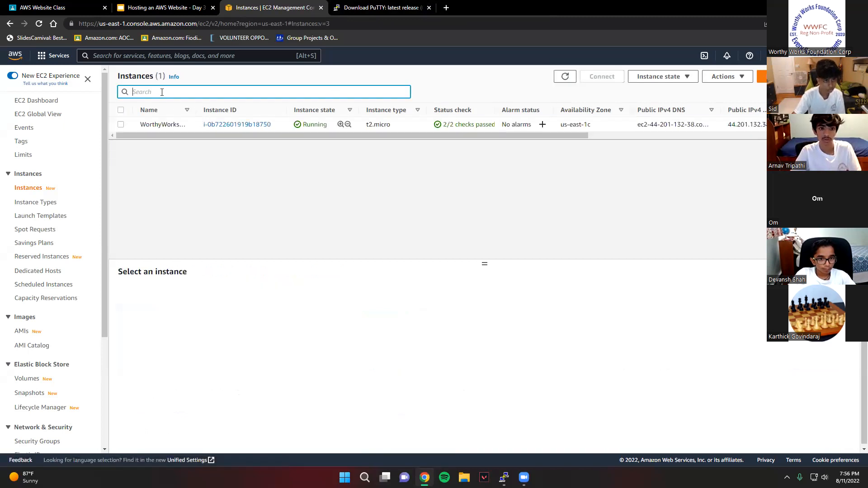
- Terminate the WorthyWorksWebServer EC2 instance and confirm its termination
{"action": "left_click", "coordinate": [120, 124]}
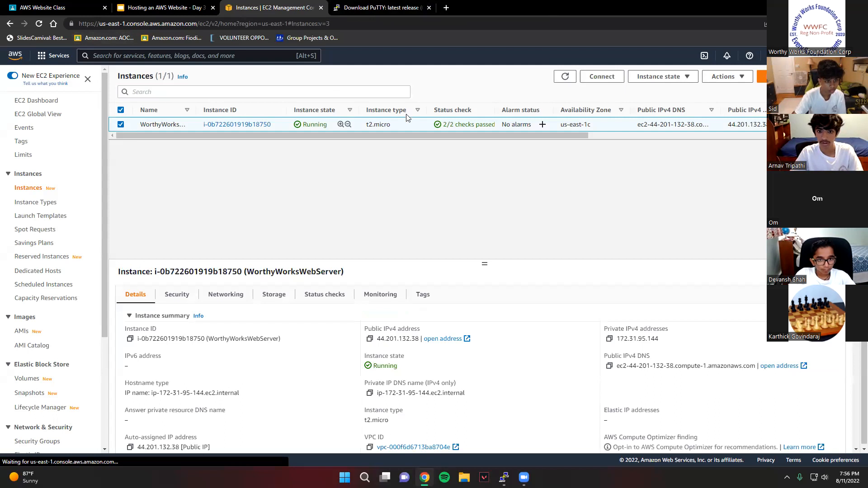
{"action": "right_click", "coordinate": [355, 124]}
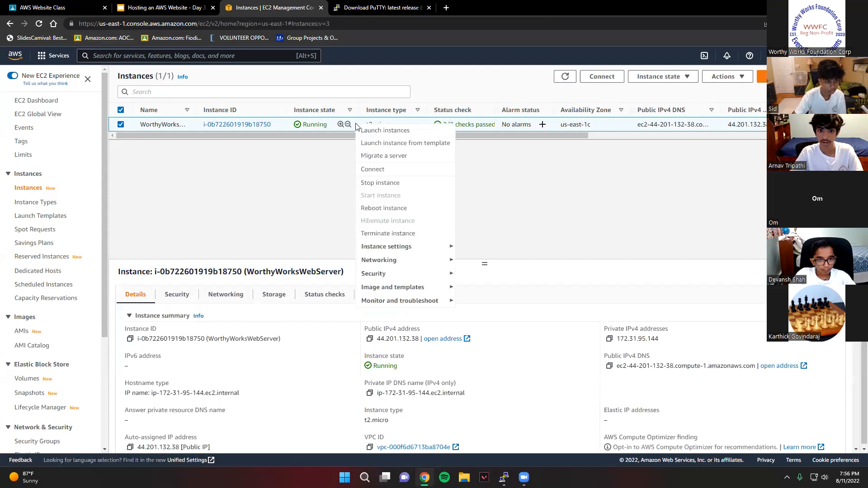
{"action": "left_click", "coordinate": [383, 235]}
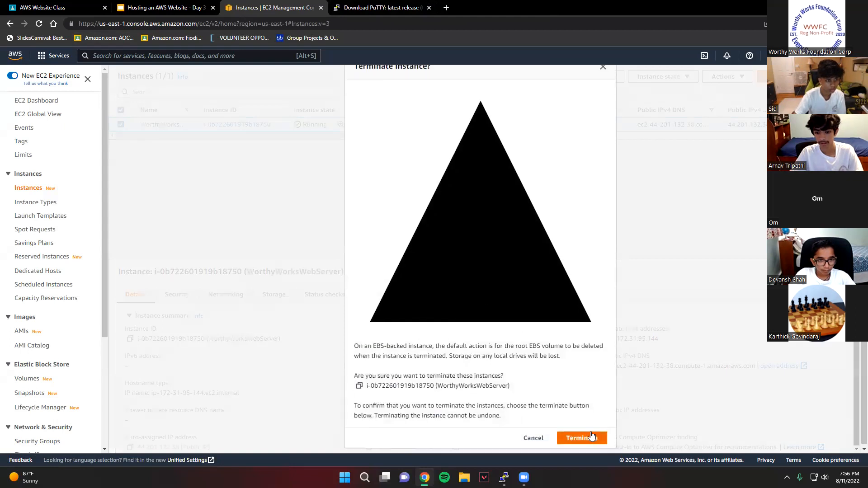
{"action": "left_click", "coordinate": [592, 436]}
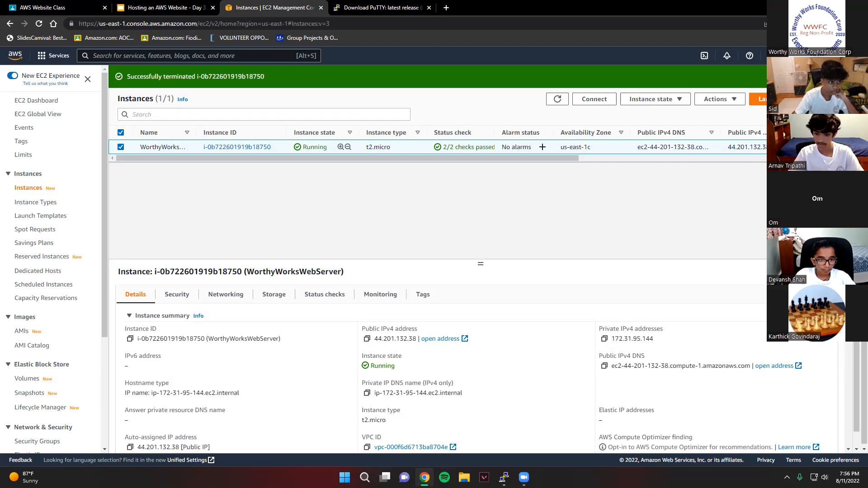
- Switch to PuTTY to close the SSH session to the web server, and refresh the EC2 instances list
{"action": "mouse_move", "coordinate": [504, 477]}
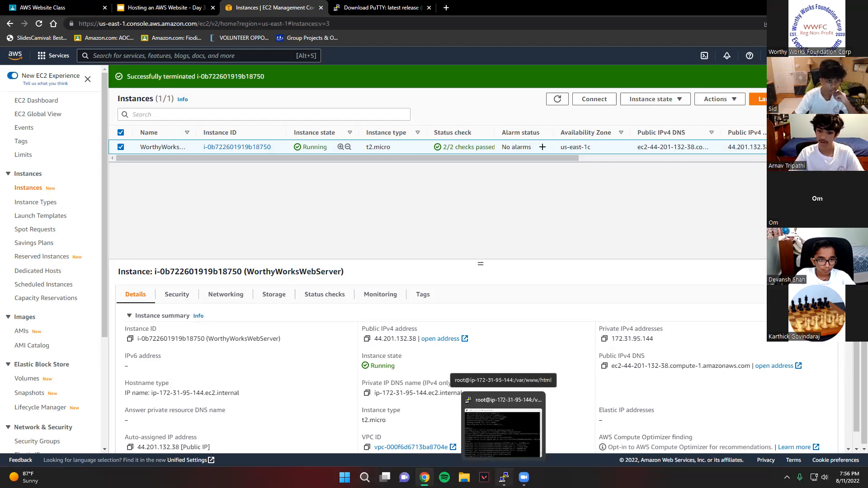
{"action": "left_click", "coordinate": [503, 433]}
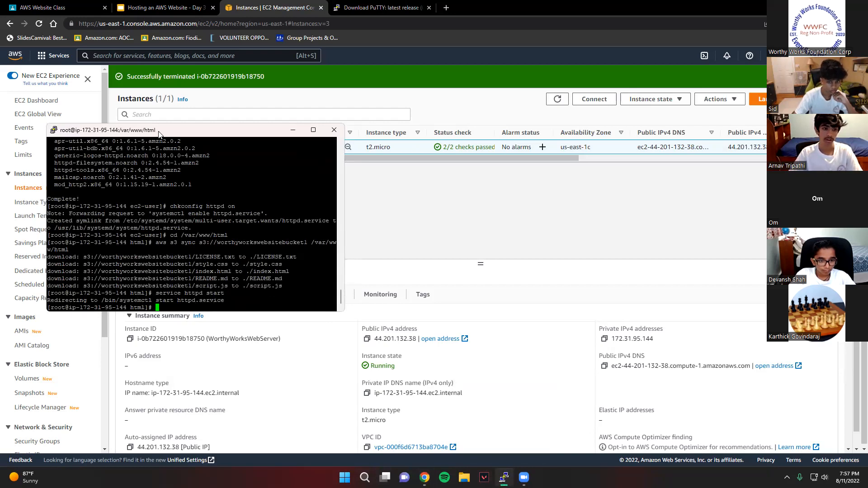
{"action": "left_click_drag", "start_coordinate": [172, 135], "coordinate": [268, 136]}
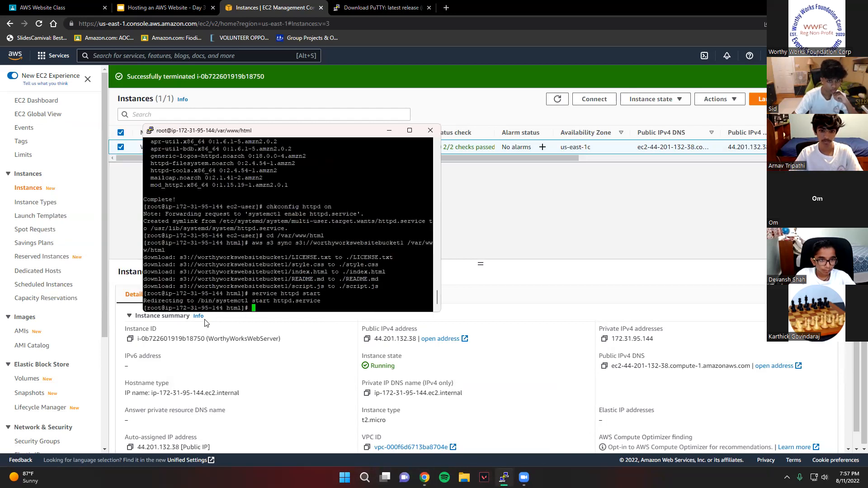
{"action": "left_click", "coordinate": [430, 131]}
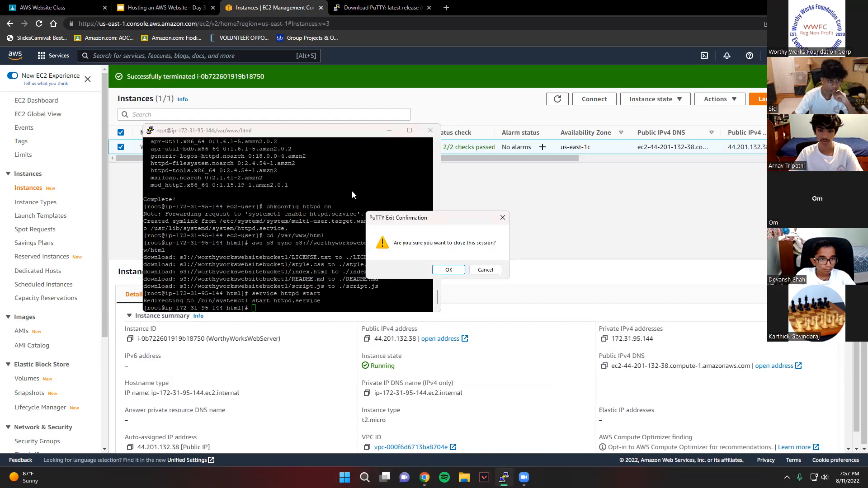
{"action": "left_click", "coordinate": [438, 268]}
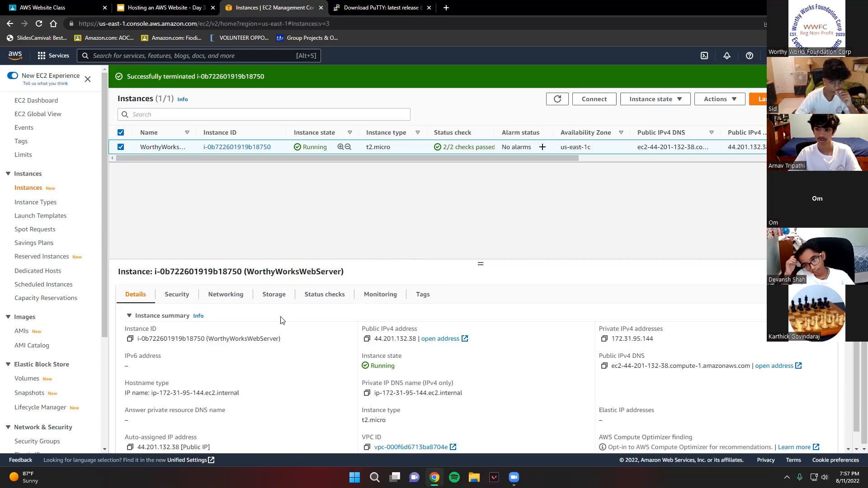
{"action": "left_click", "coordinate": [554, 100]}
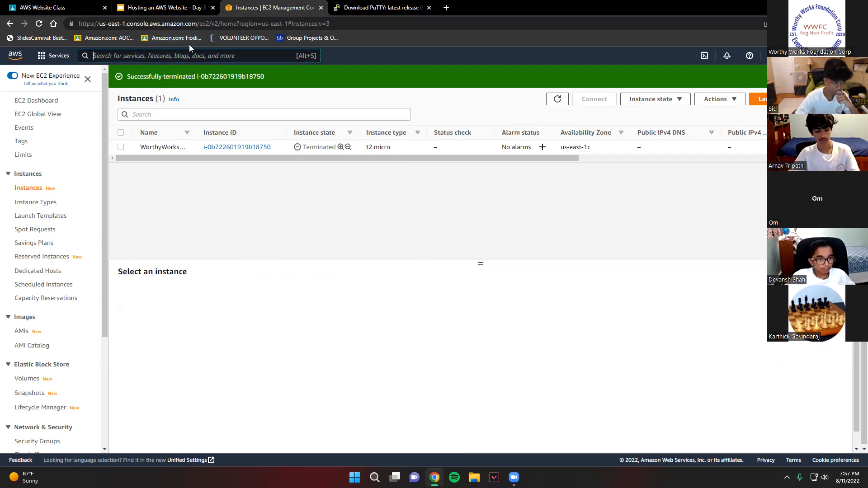
- Delete the WorthyWorksSecGroup security group in EC2 and refresh the security groups list
{"action": "scroll", "coordinate": [38, 270], "scroll_direction": "down", "scroll_amount": 1}
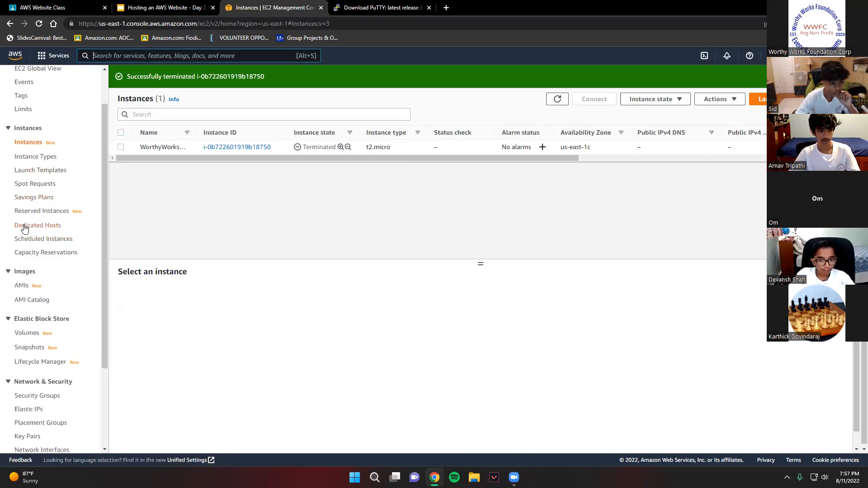
{"action": "scroll", "coordinate": [23, 235], "scroll_direction": "down", "scroll_amount": 2}
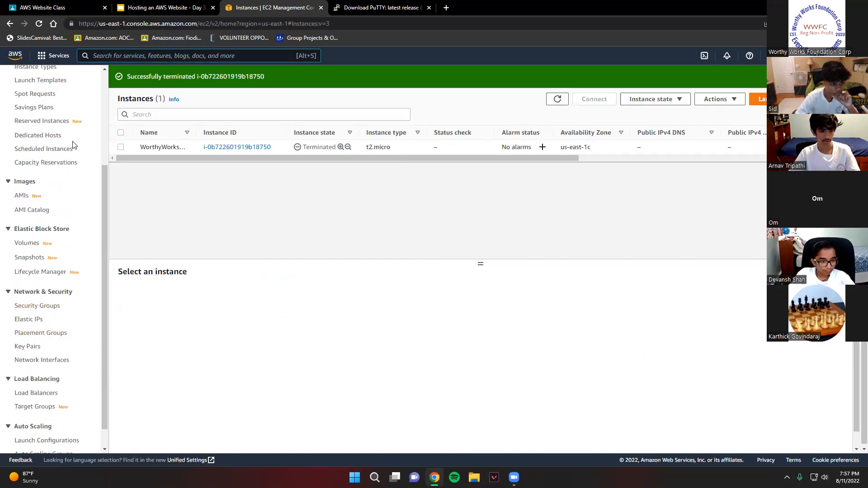
{"action": "left_click", "coordinate": [35, 306]}
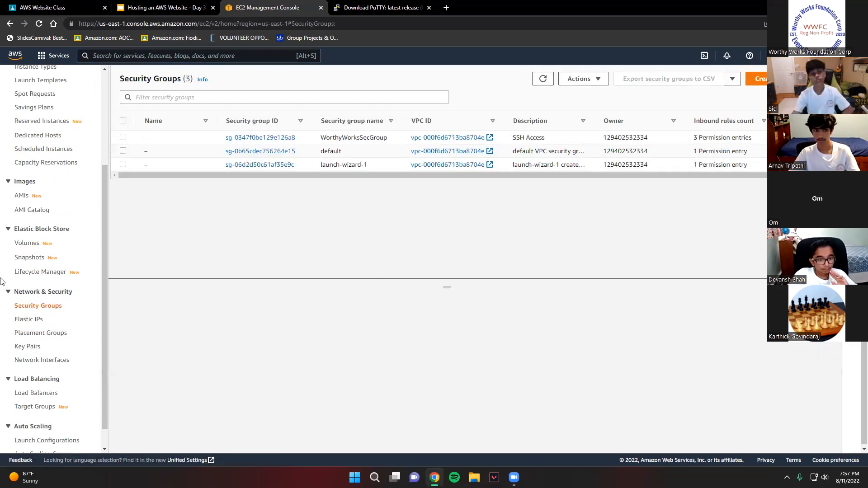
{"action": "left_click", "coordinate": [123, 138]}
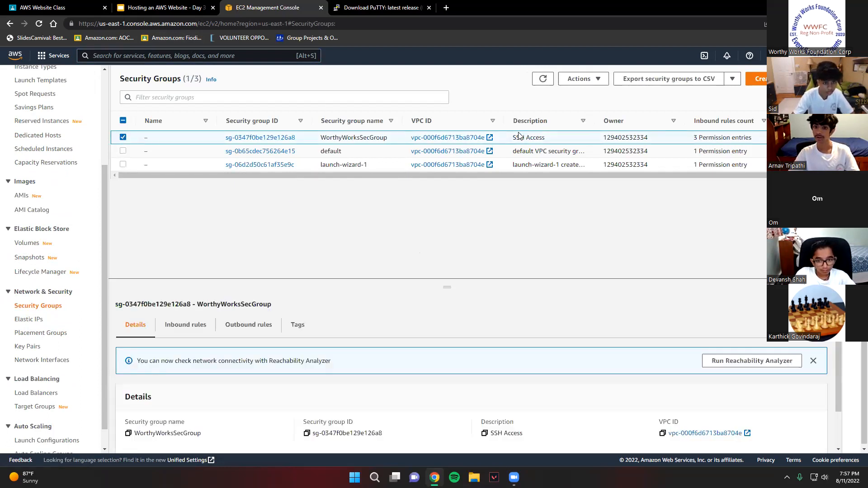
{"action": "left_click", "coordinate": [600, 85]}
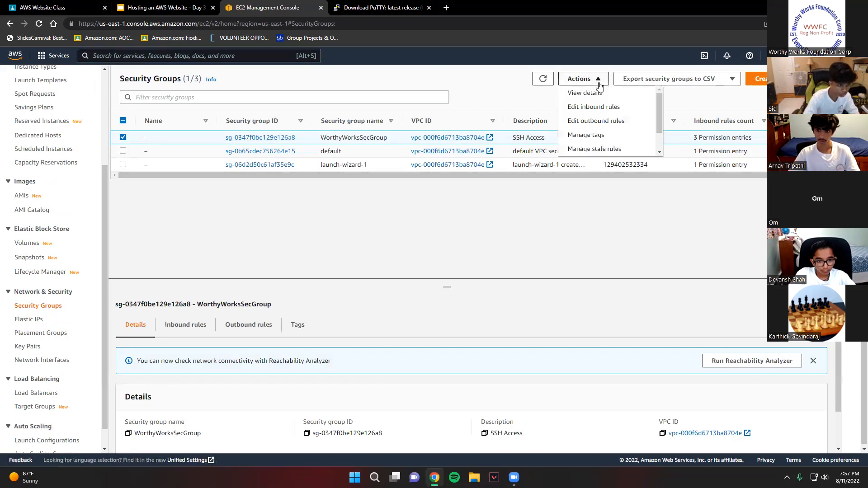
{"action": "left_click", "coordinate": [592, 79]}
{"action": "right_click", "coordinate": [557, 140]}
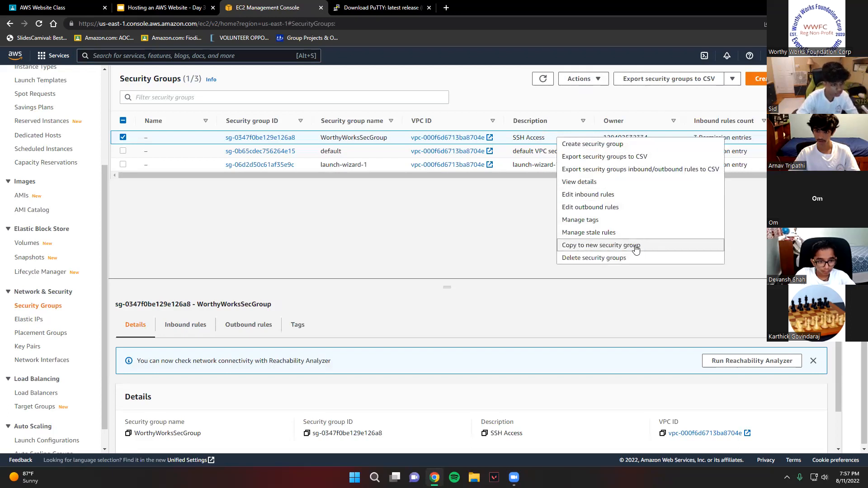
{"action": "left_click", "coordinate": [612, 258]}
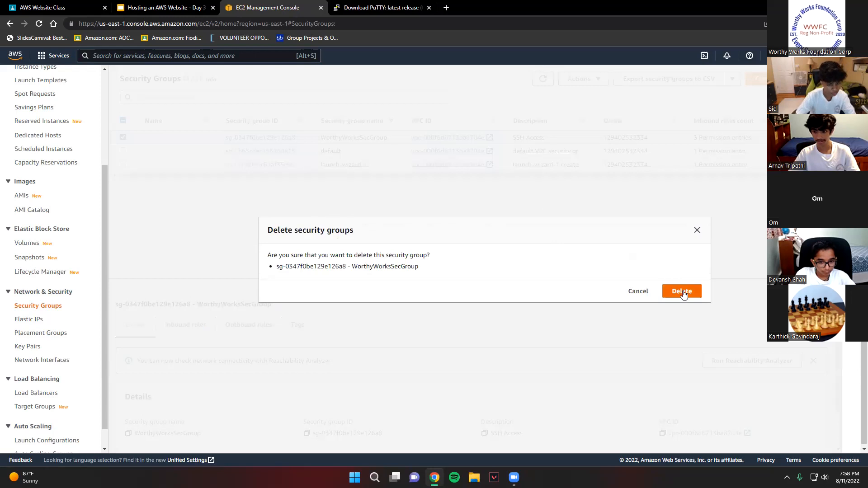
{"action": "left_click", "coordinate": [683, 292]}
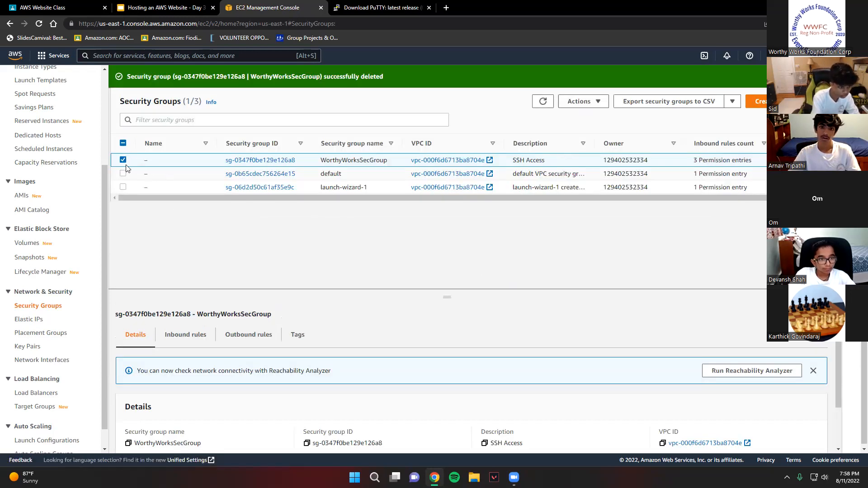
{"action": "left_click", "coordinate": [544, 104]}
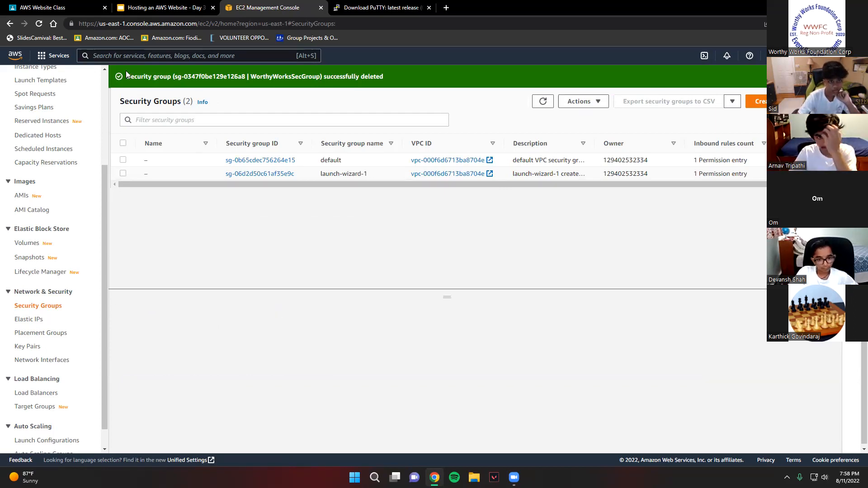
- Delete the WorthyWorksKeyPair key pair in EC2, confirming the deletion with "Delete"
{"action": "left_click", "coordinate": [146, 60]}
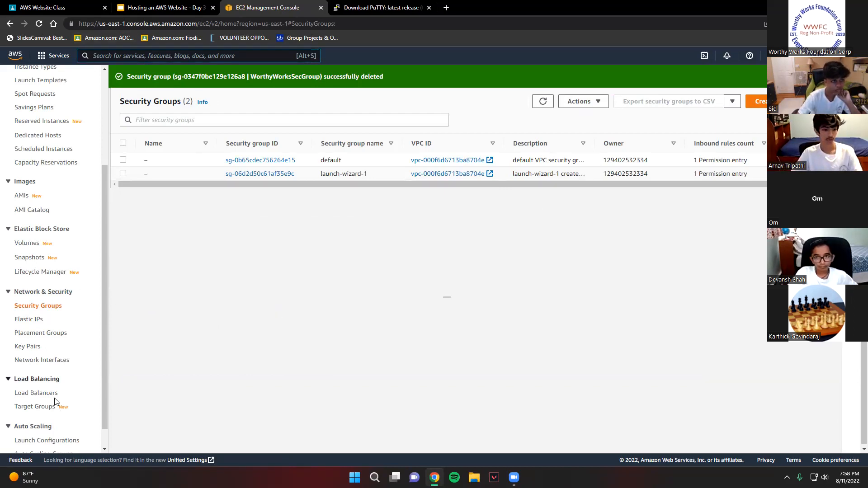
{"action": "left_click", "coordinate": [27, 347]}
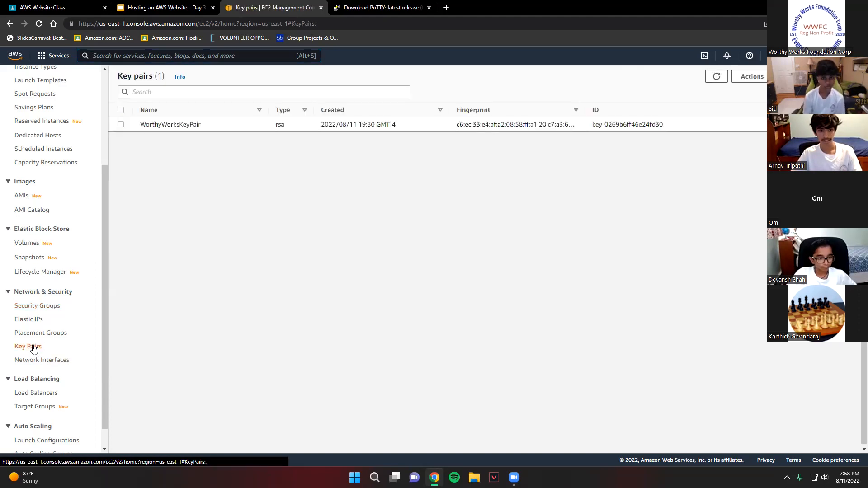
{"action": "left_click", "coordinate": [121, 125]}
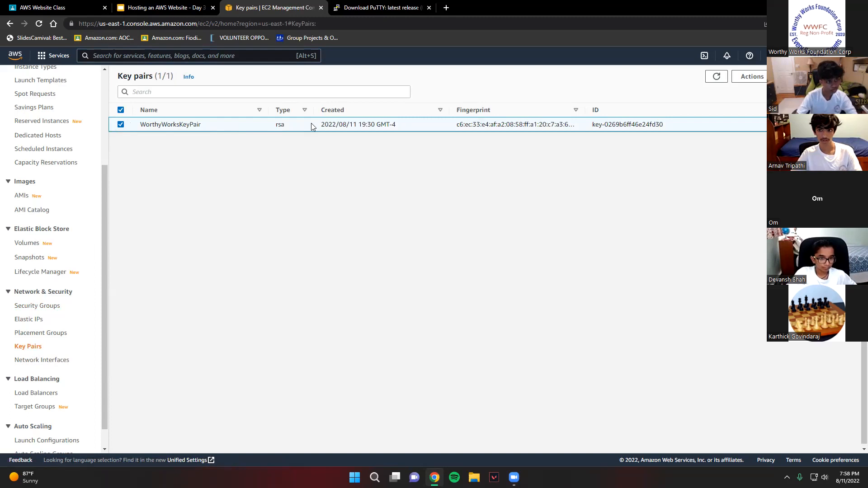
{"action": "left_click", "coordinate": [751, 77]}
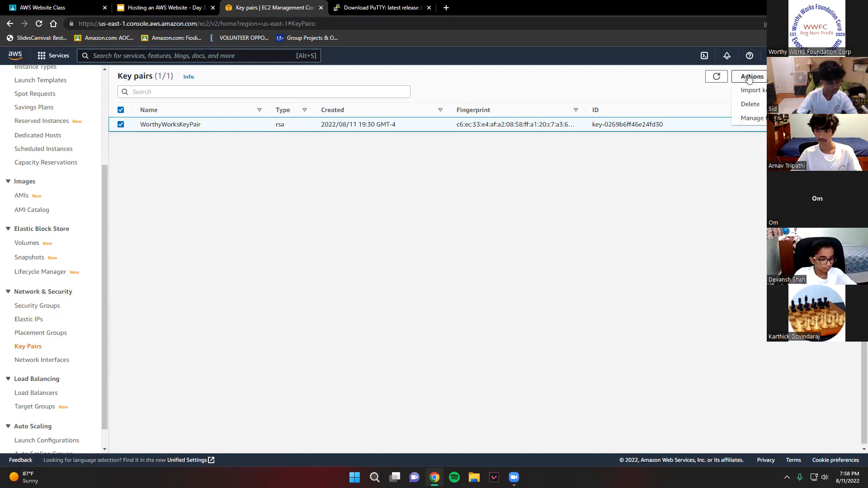
{"action": "left_click", "coordinate": [750, 104]}
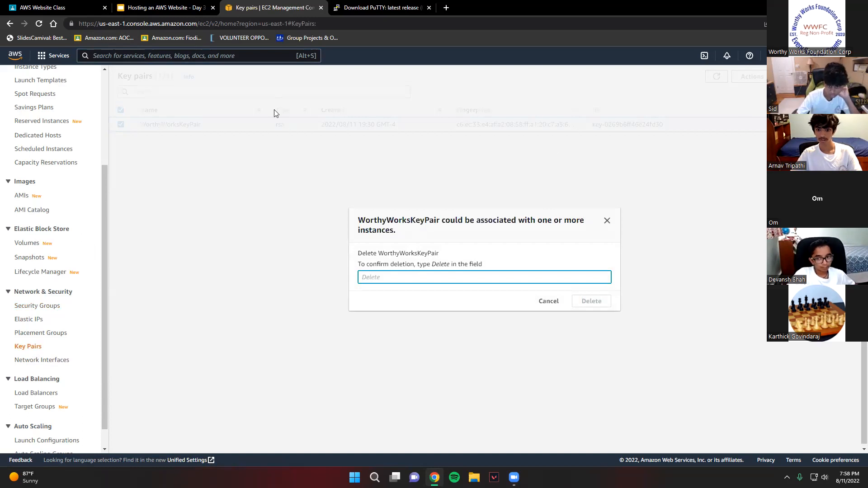
{"action": "type", "text": "De"}
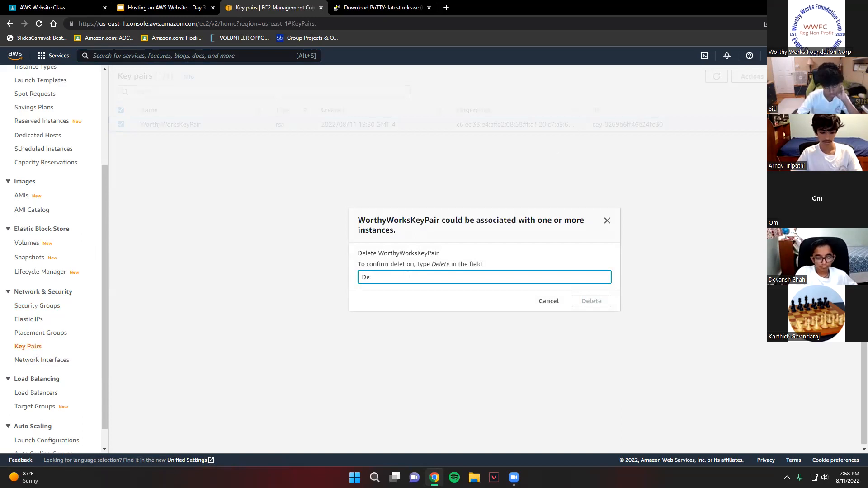
{"action": "type", "text": "lete"}
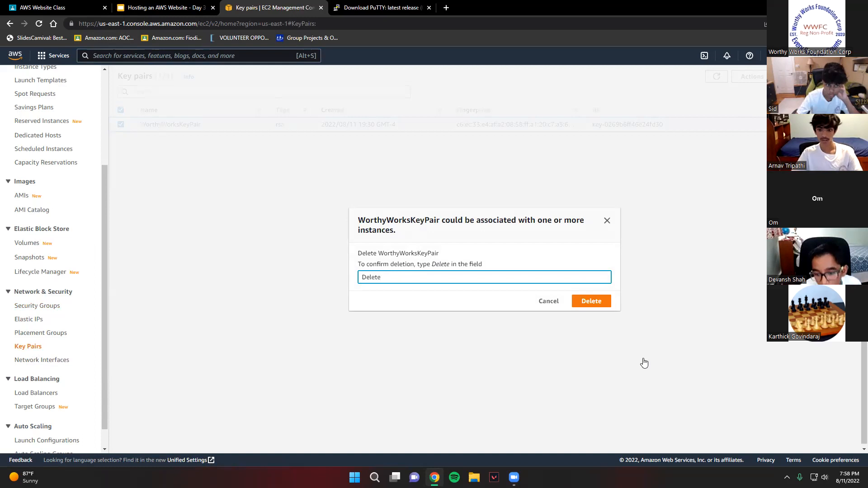
{"action": "left_click", "coordinate": [601, 300]}
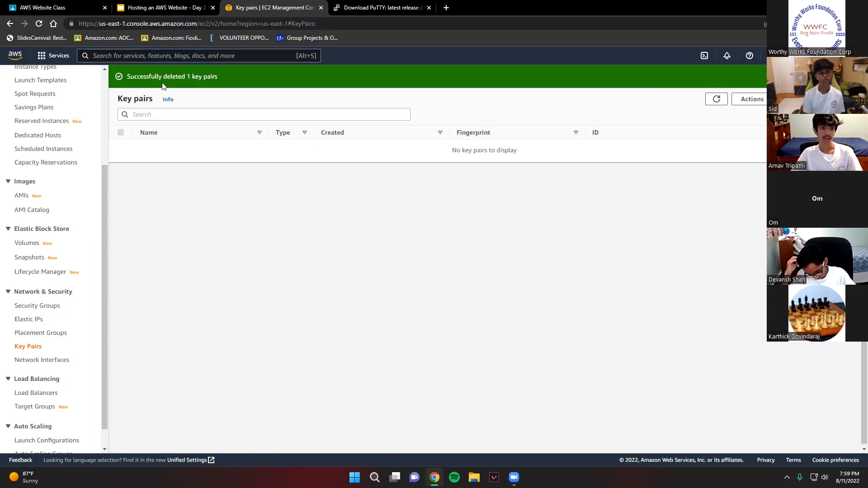
- Search the AWS services for "s3" and open the S3 bucket list
{"action": "left_click", "coordinate": [156, 57]}
{"action": "type", "text": "s"}
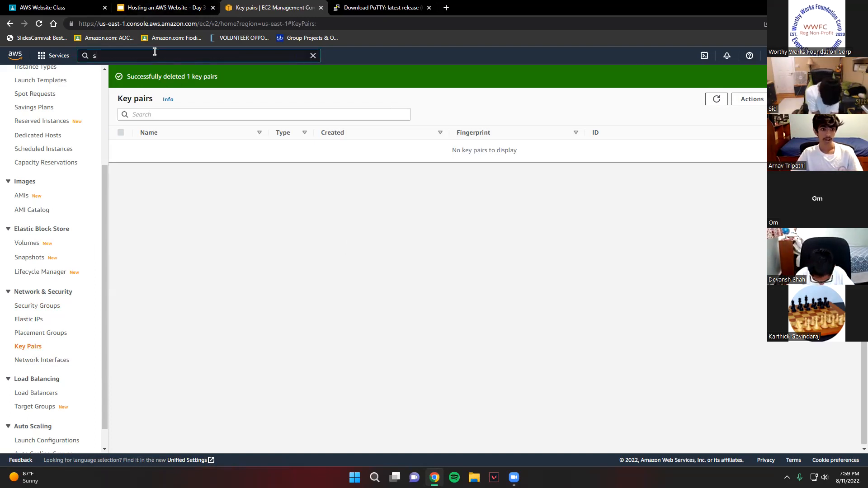
{"action": "type", "text": "3"}
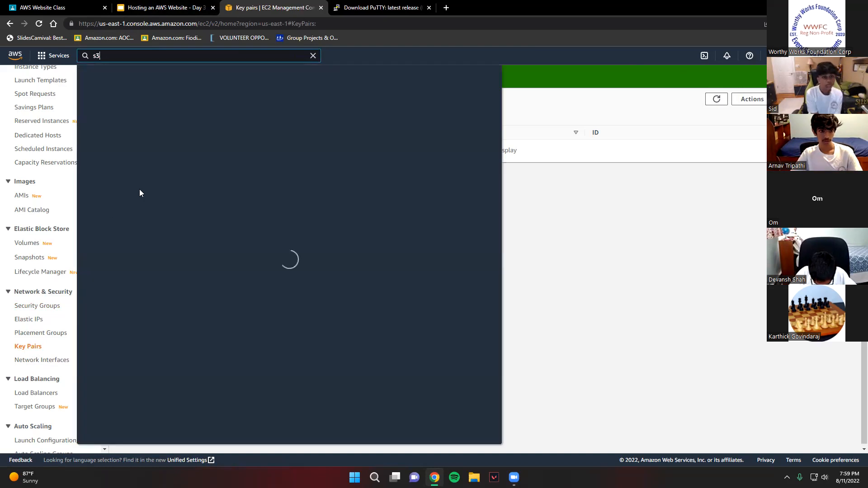
{"action": "left_click", "coordinate": [220, 126]}
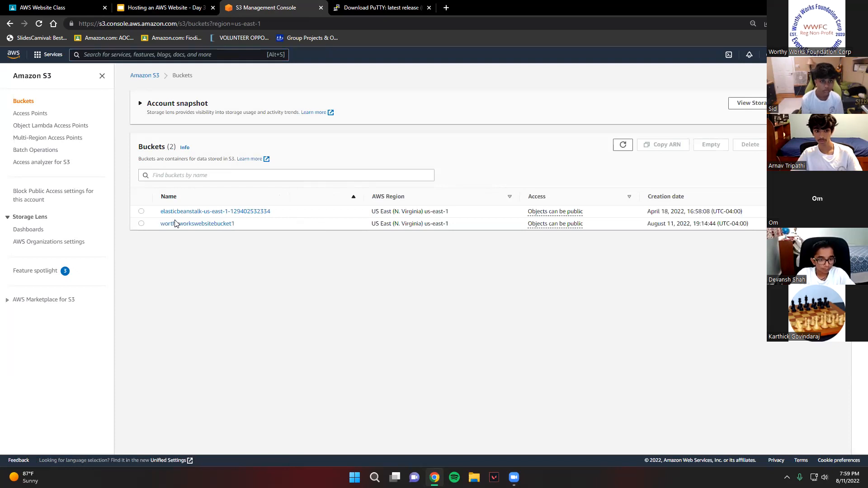
- Empty the worthyworkswebsitebucket1 bucket, confirming the removal of all objects with "permanently delete"
{"action": "left_click", "coordinate": [142, 223]}
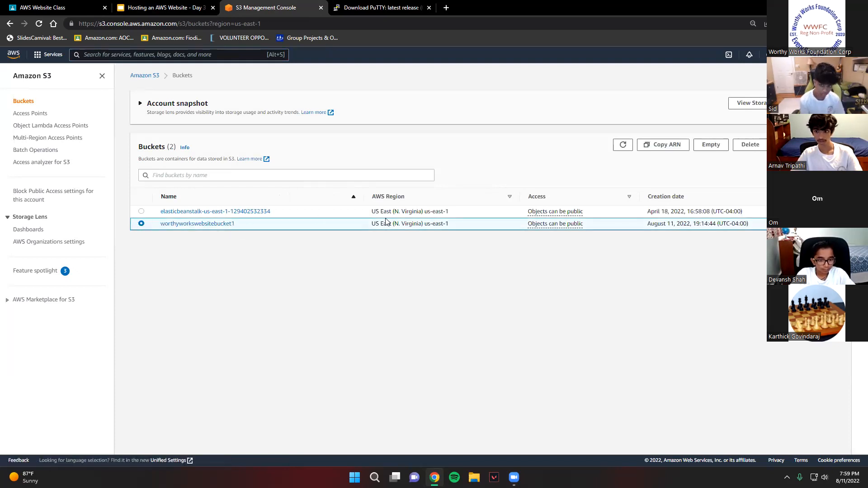
{"action": "left_click", "coordinate": [717, 146]}
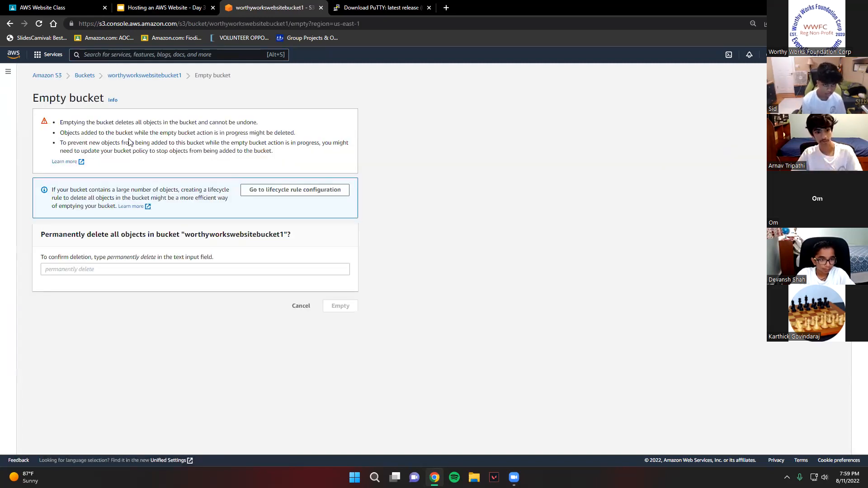
{"action": "left_click", "coordinate": [86, 270]}
{"action": "type", "text": "per"}
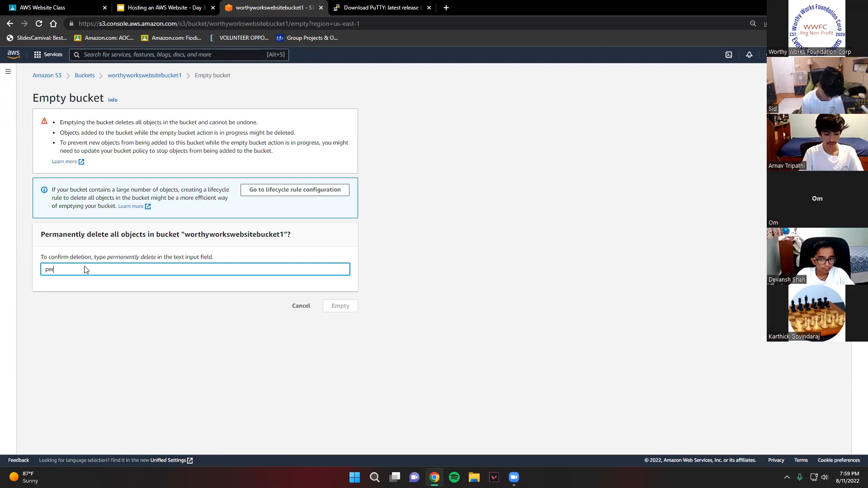
{"action": "type", "text": "manently delete"}
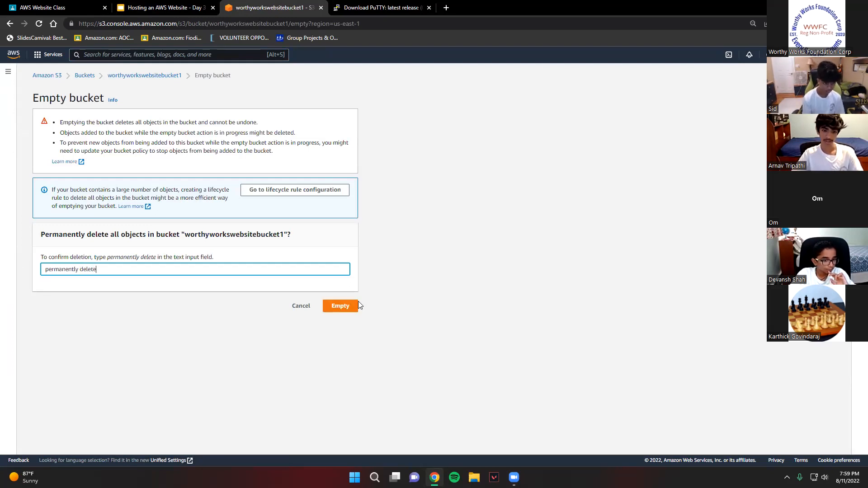
{"action": "left_click", "coordinate": [341, 307]}
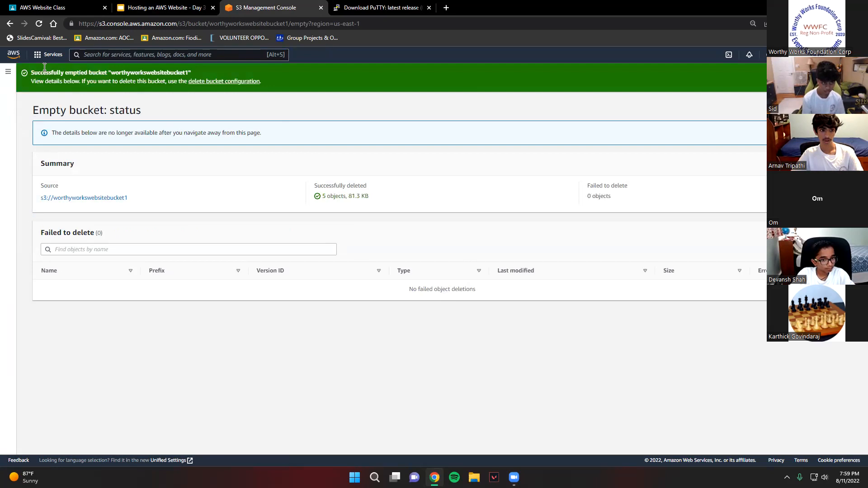
- Delete the emptied worthyworkswebsitebucket1 bucket from S3, confirming the deletion with the bucket's name
{"action": "left_click", "coordinate": [68, 198]}
{"action": "middle_click", "coordinate": [382, 4]}
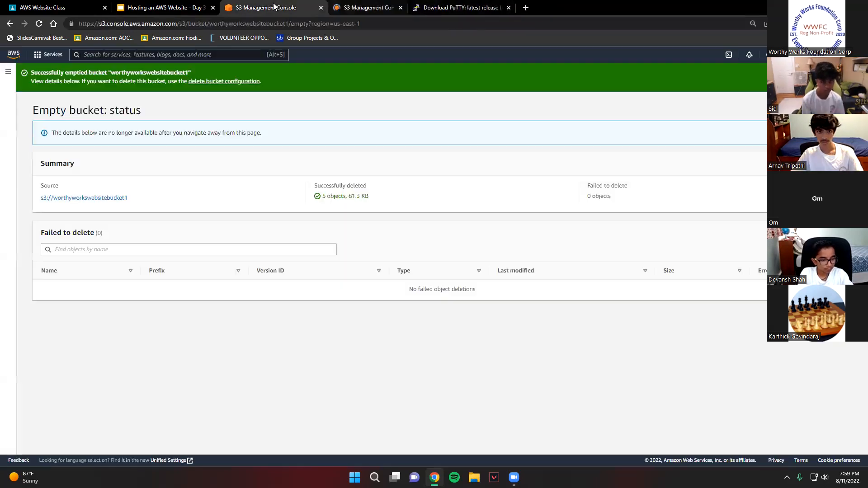
{"action": "left_click", "coordinate": [10, 24]}
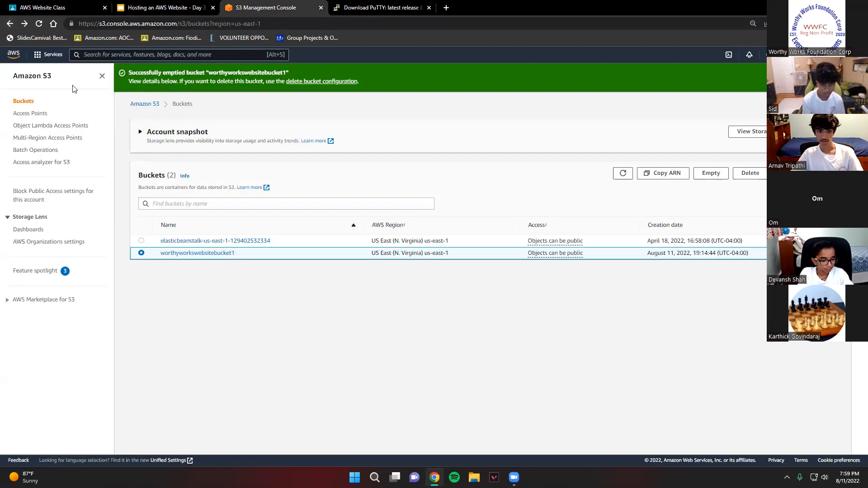
{"action": "left_click", "coordinate": [750, 173]}
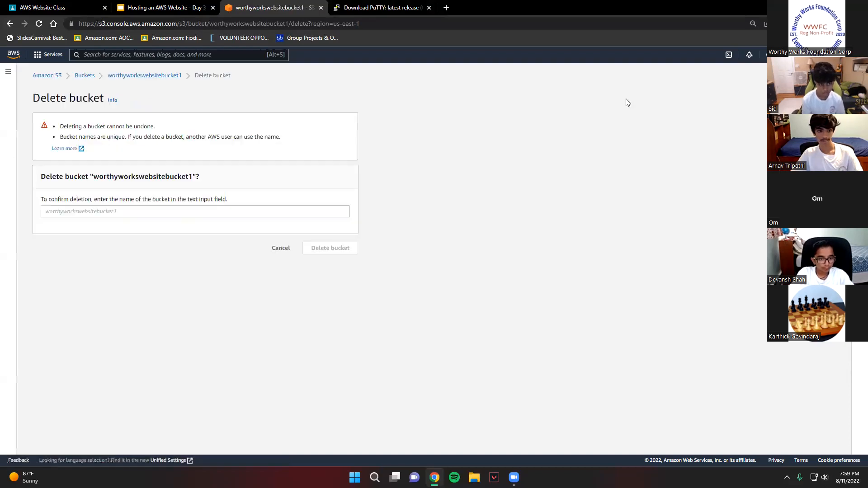
{"action": "left_click_drag", "start_coordinate": [93, 177], "coordinate": [194, 177]}
{"action": "key", "text": "ctrl+c"}
{"action": "left_click", "coordinate": [159, 220]}
{"action": "left_click", "coordinate": [163, 212]}
{"action": "key", "text": "ctrl+v"}
{"action": "left_click", "coordinate": [330, 249]}
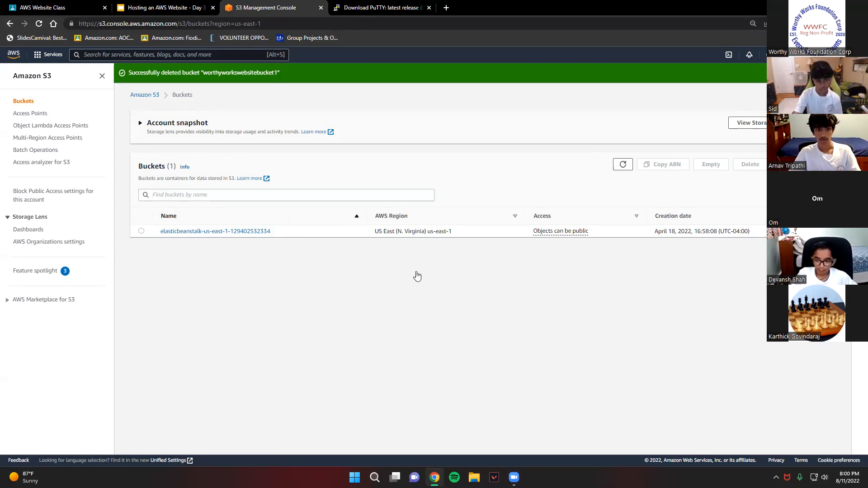
- Search the AWS services for "iam" and open the list of IAM roles
{"action": "left_click", "coordinate": [190, 54]}
{"action": "type", "text": "iam"}
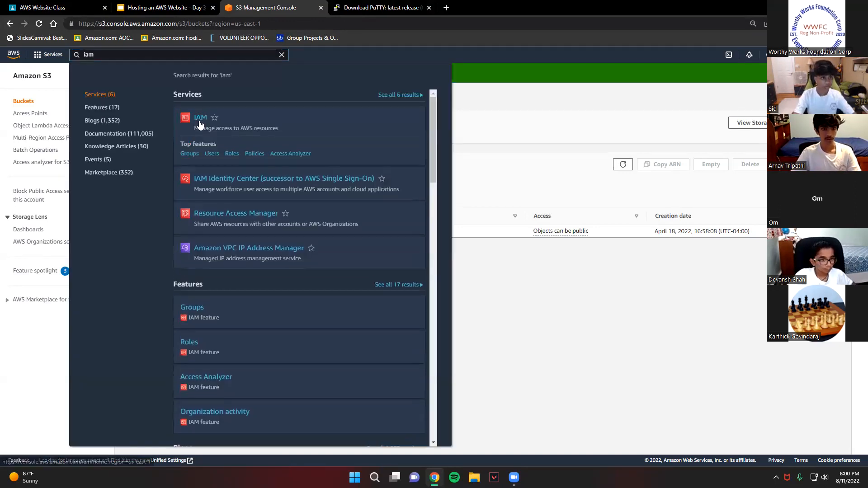
{"action": "left_click", "coordinate": [200, 120]}
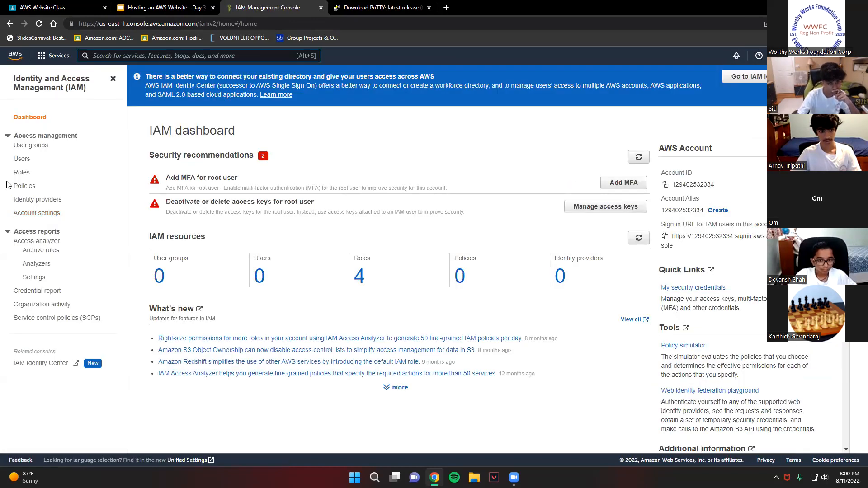
{"action": "left_click", "coordinate": [360, 276]}
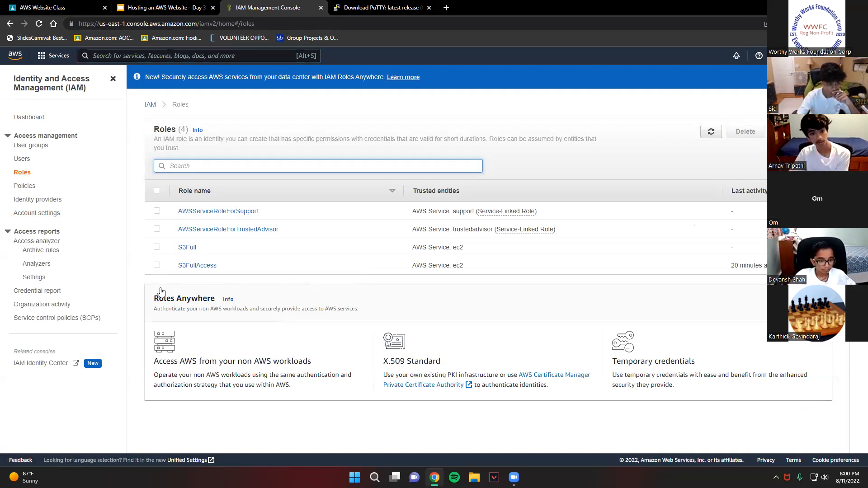
- Delete the S3FullAccess role in IAM, confirming the deletion with the role name "S3FullAccess"
{"action": "left_click", "coordinate": [157, 266]}
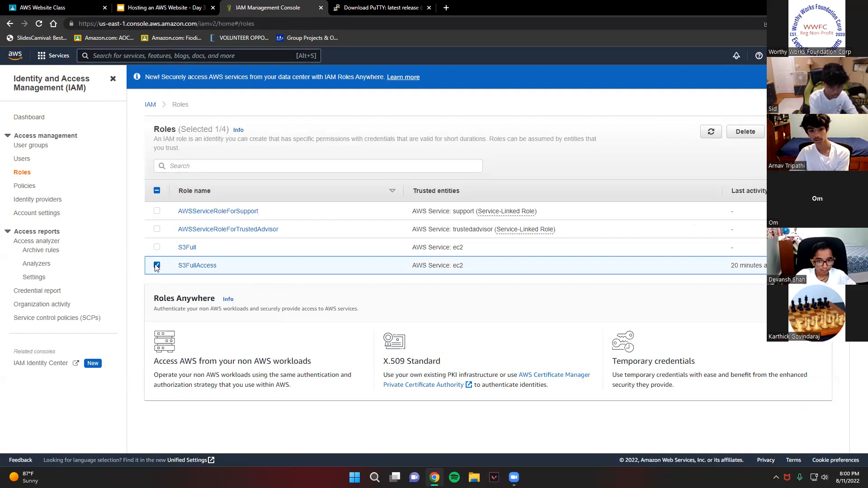
{"action": "left_click", "coordinate": [745, 133]}
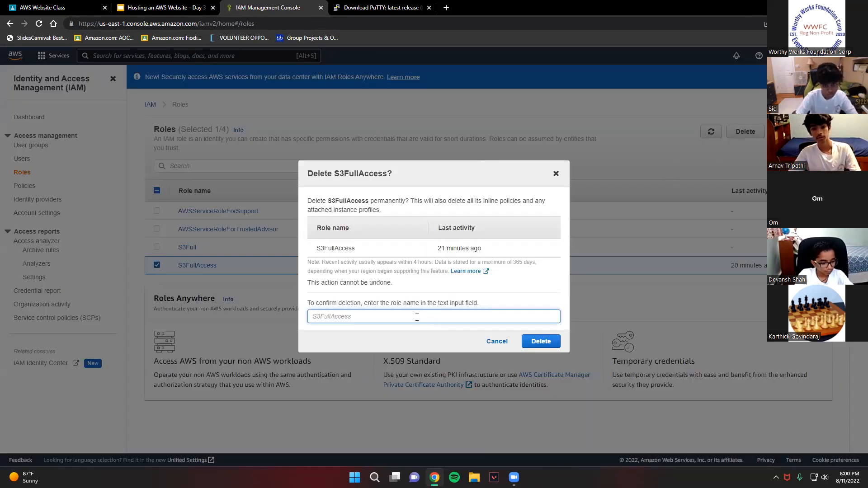
{"action": "type", "text": "S3"}
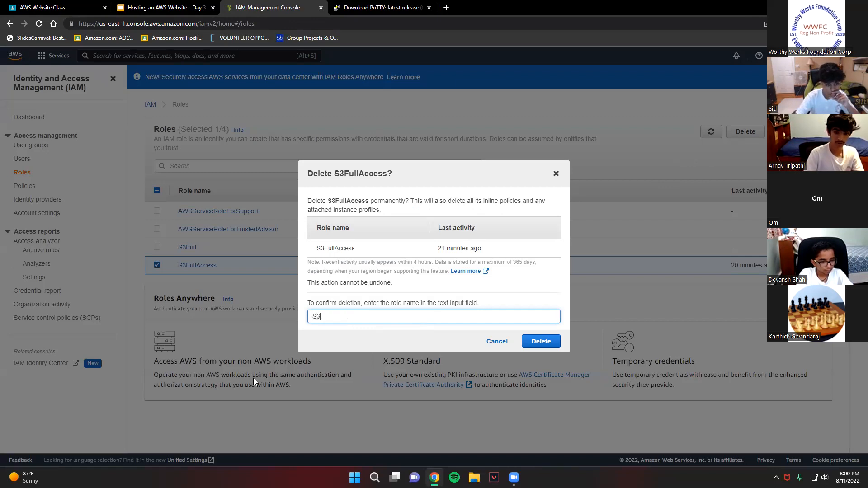
{"action": "type", "text": "FullAccess"}
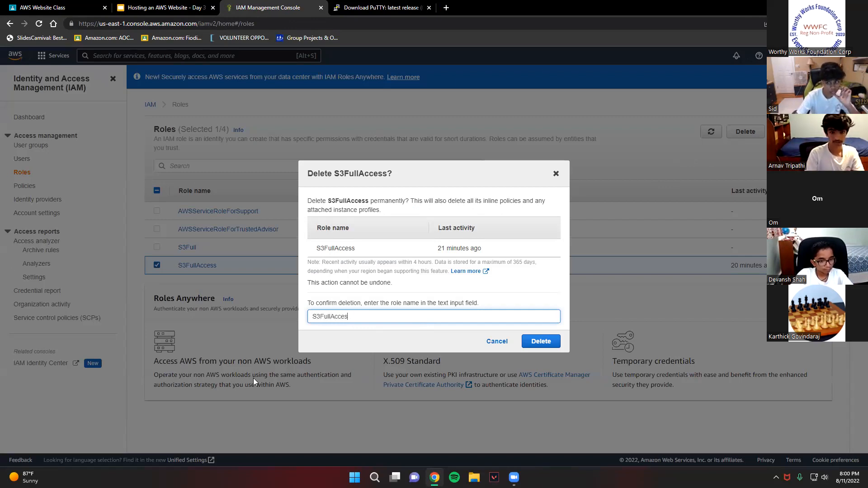
{"action": "left_click", "coordinate": [550, 339]}
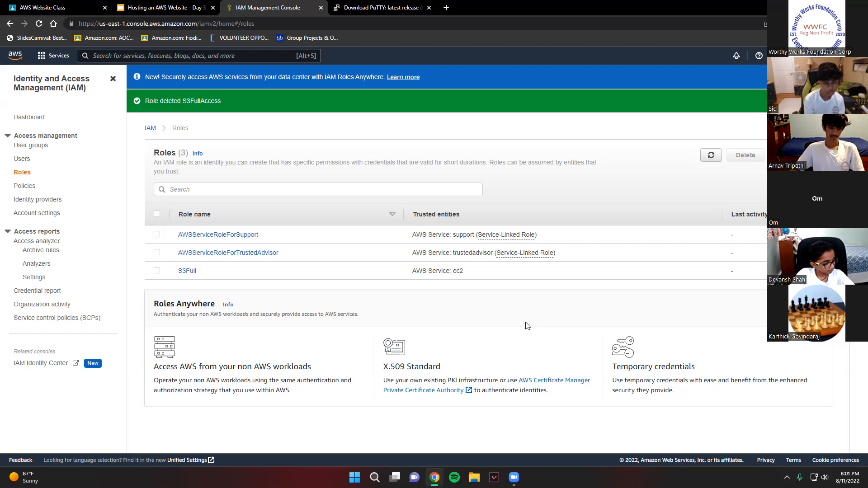
- Look through the slides of the "Hosting an AWS Website - Day 3" presentation in Google Slides
{"action": "left_click", "coordinate": [131, 8]}
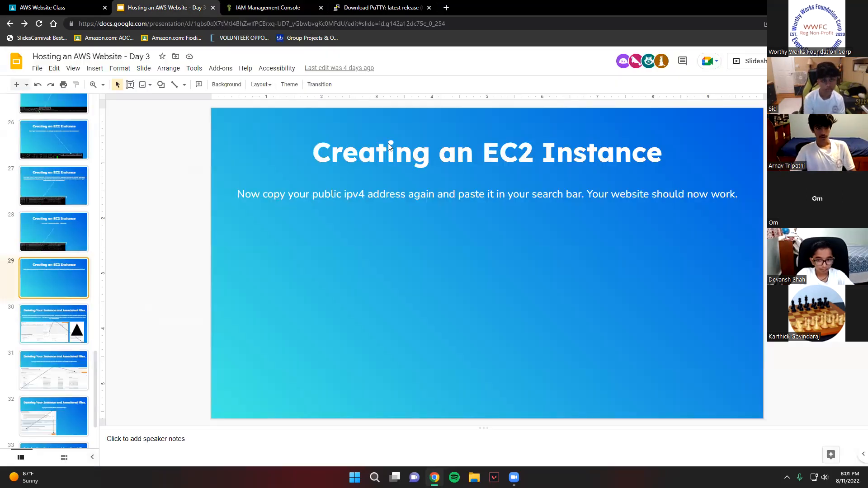
{"action": "scroll", "coordinate": [50, 181], "scroll_direction": "up", "scroll_amount": 20}
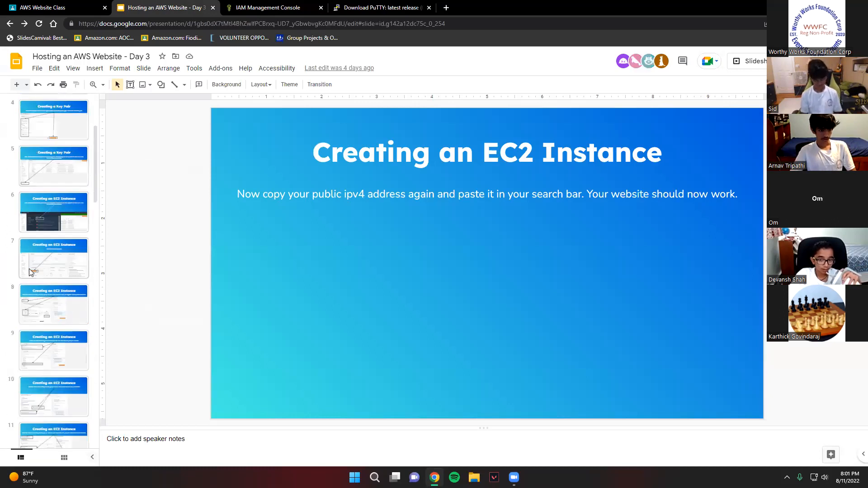
{"action": "scroll", "coordinate": [65, 199], "scroll_direction": "down", "scroll_amount": 15}
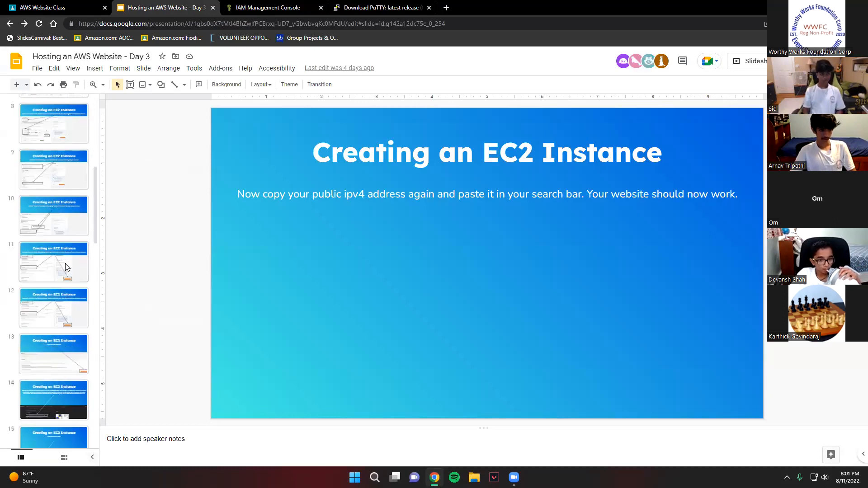
{"action": "scroll", "coordinate": [65, 267], "scroll_direction": "up", "scroll_amount": 15}
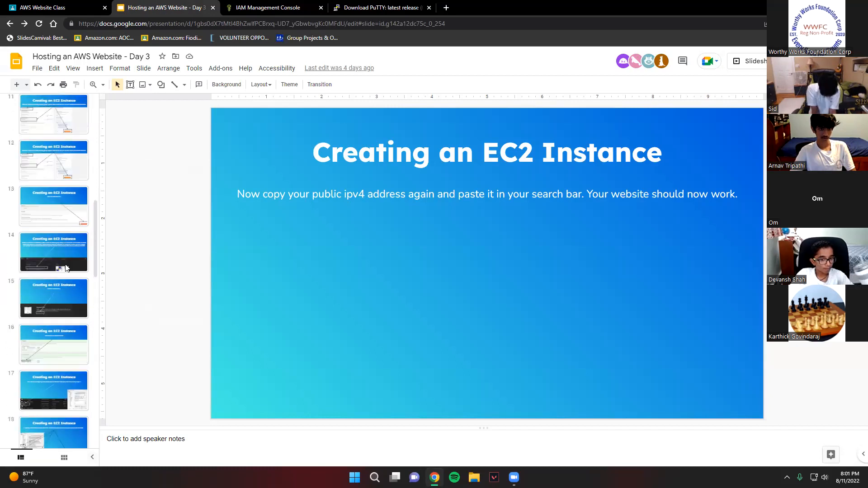
- Open the "Hosting an AWS Website - Day 2" presentation, look through its slides, and close the presentations and the PuTTY download page
{"action": "left_click", "coordinate": [446, 8]}
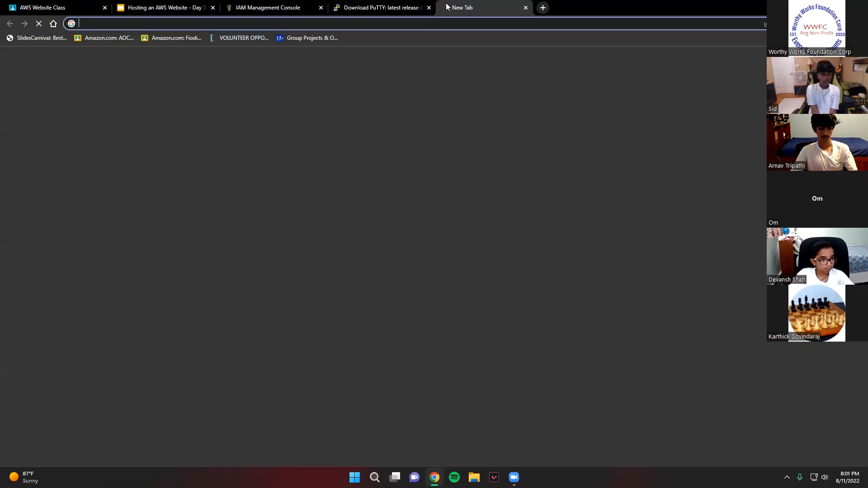
{"action": "type", "text": "day"}
{"action": "left_click", "coordinate": [367, 166]}
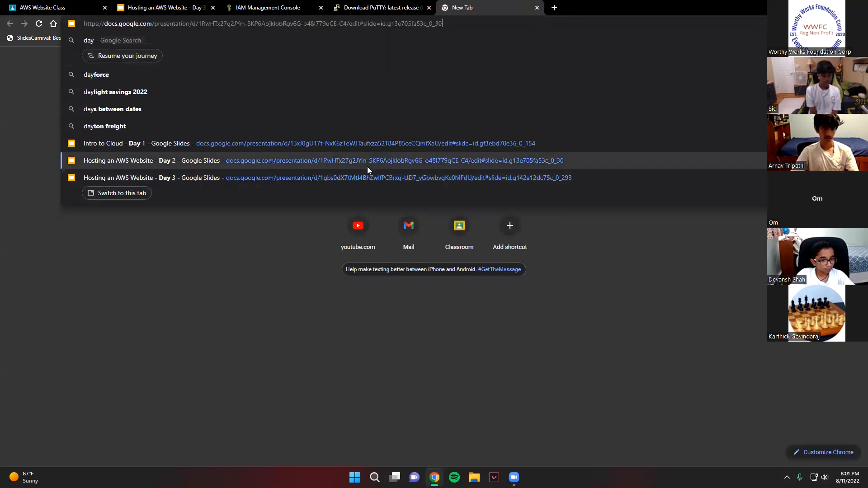
{"action": "middle_click", "coordinate": [160, 6]}
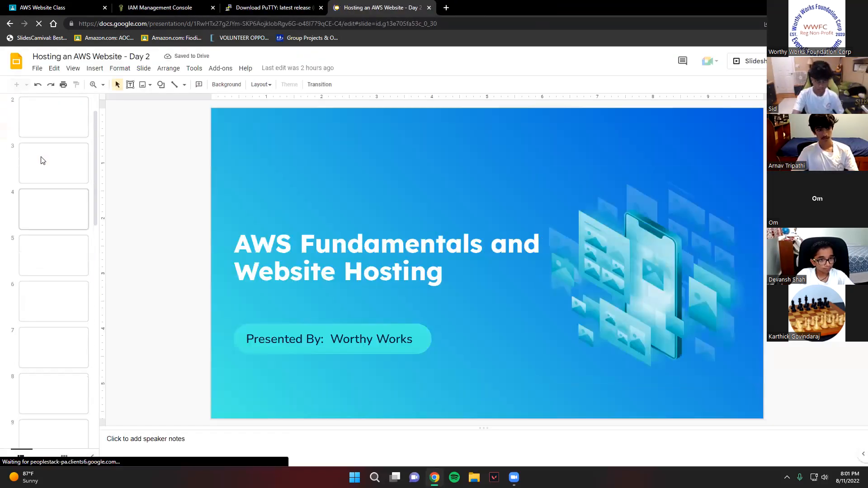
{"action": "scroll", "coordinate": [39, 300], "scroll_direction": "up", "scroll_amount": 5}
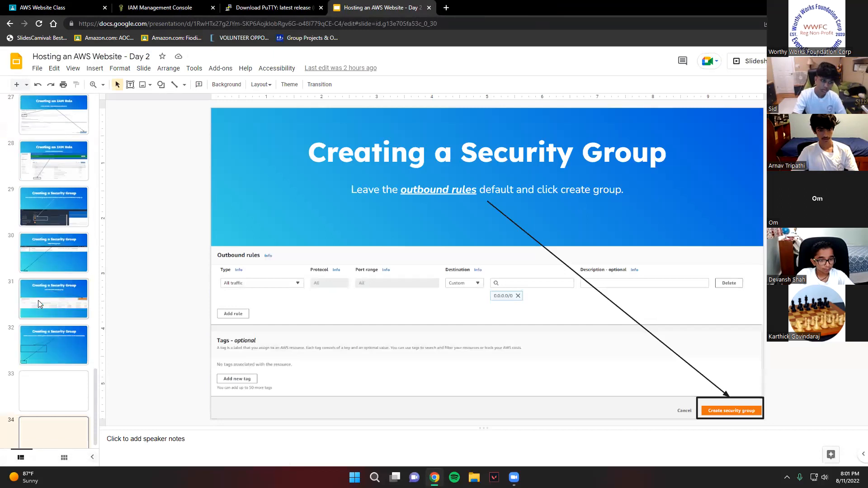
{"action": "scroll", "coordinate": [33, 325], "scroll_direction": "up", "scroll_amount": 8}
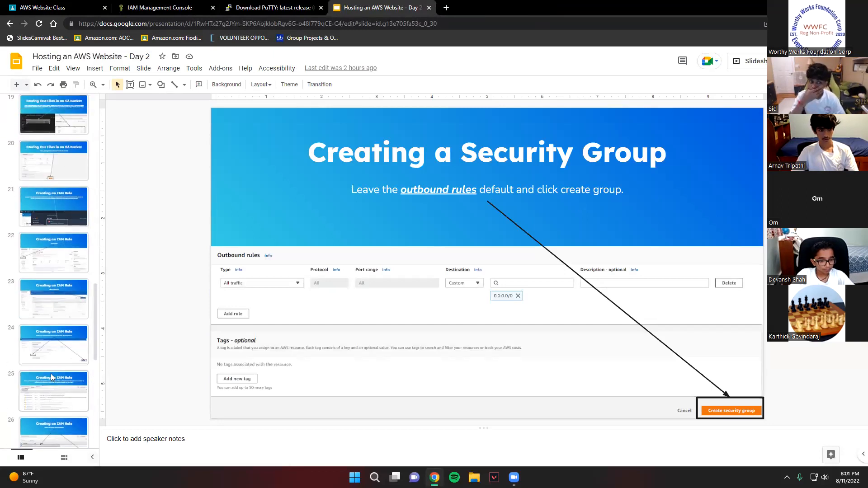
{"action": "scroll", "coordinate": [50, 346], "scroll_direction": "up", "scroll_amount": 11}
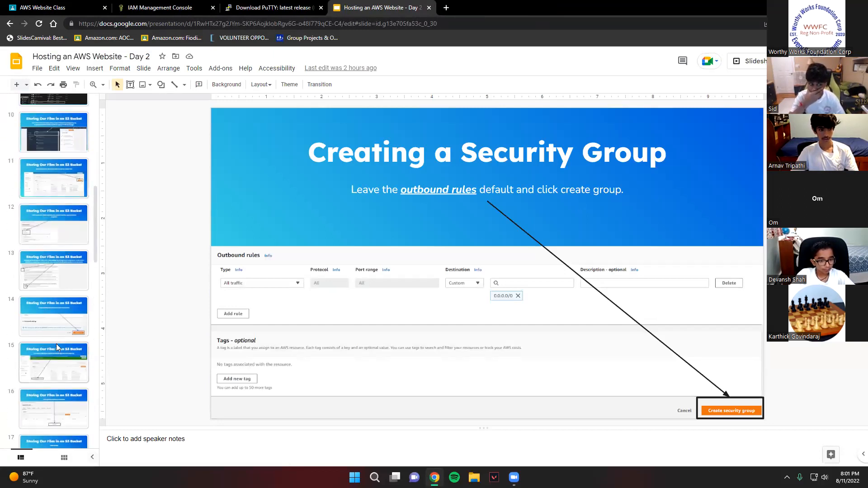
{"action": "middle_click", "coordinate": [392, 5]}
{"action": "left_click", "coordinate": [321, 8]}
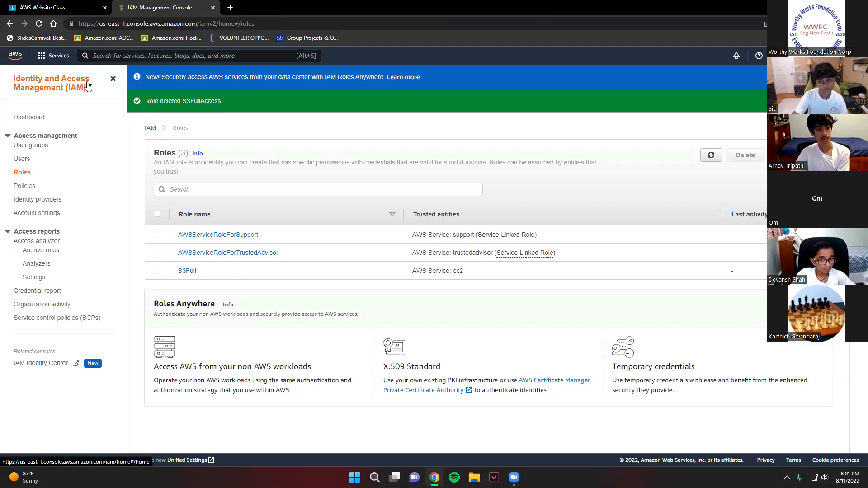
- Search the AWS services for "billing" and open the AWS Billing Dashboard
{"action": "left_click", "coordinate": [112, 81]}
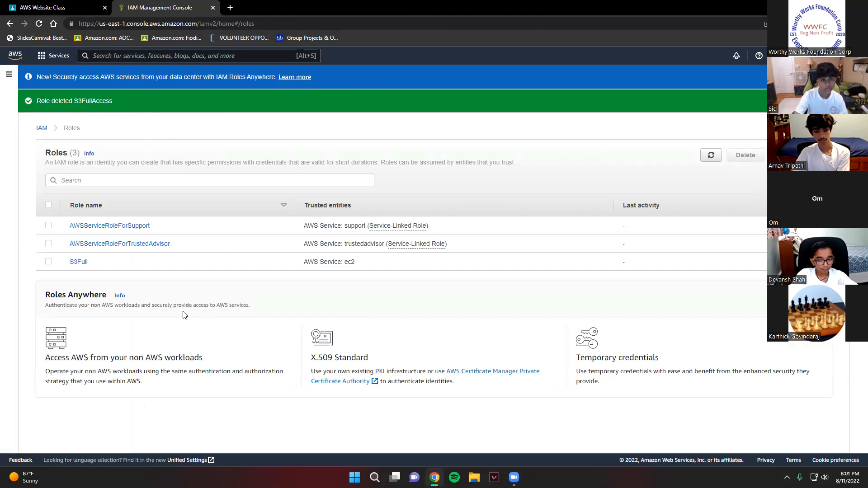
{"action": "left_click", "coordinate": [182, 56]}
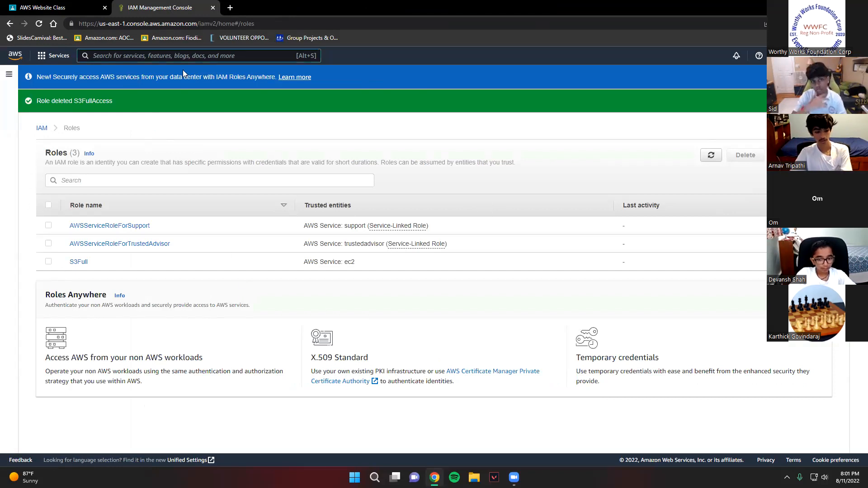
{"action": "type", "text": "billing"}
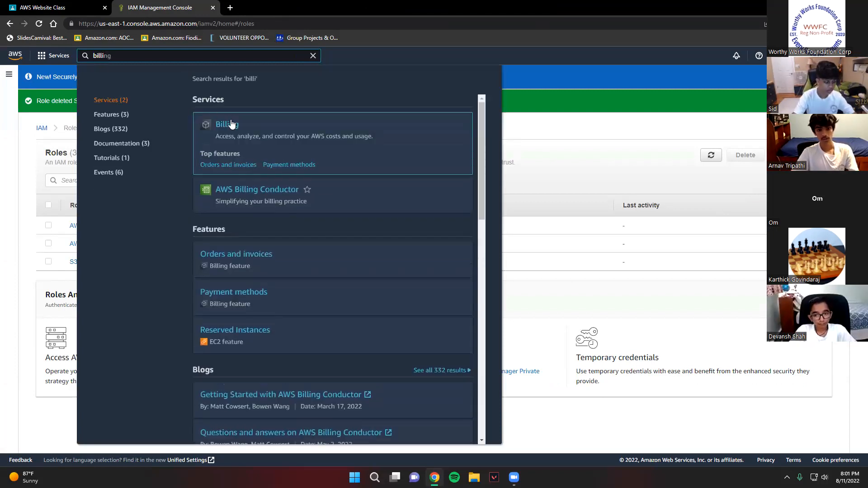
{"action": "left_click", "coordinate": [232, 131]}
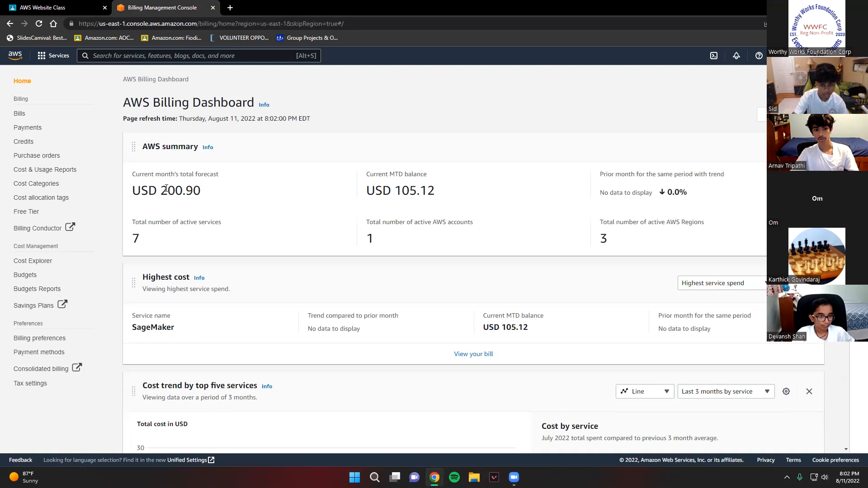
- View the August 2022 bill with its AWS service charges and return to the Billing Dashboard
{"action": "left_click", "coordinate": [471, 355]}
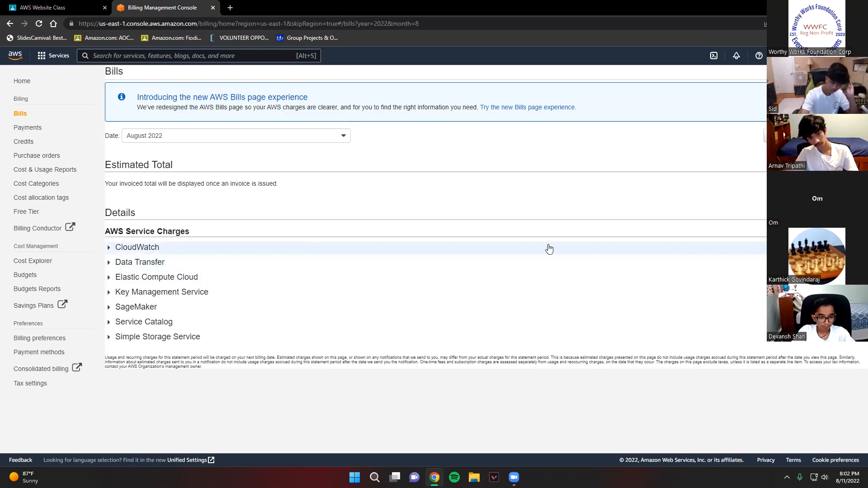
{"action": "left_click", "coordinate": [10, 23]}
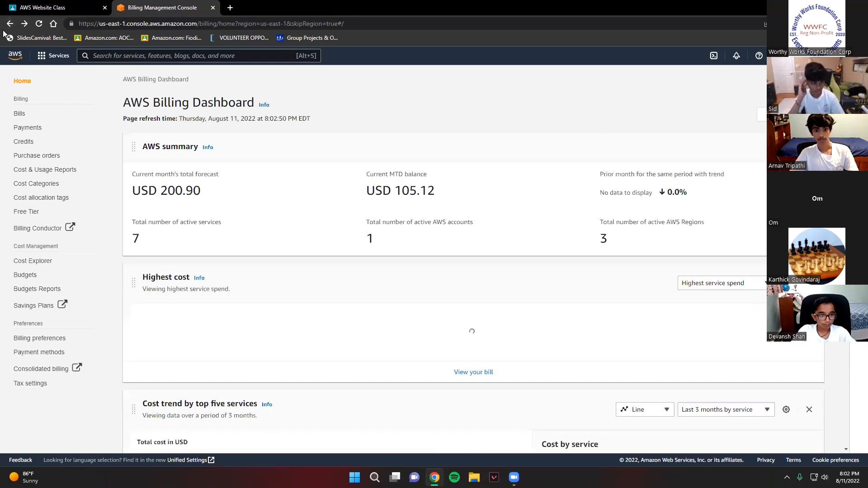
{"action": "left_click", "coordinate": [18, 5]}
{"action": "left_click", "coordinate": [153, 5]}
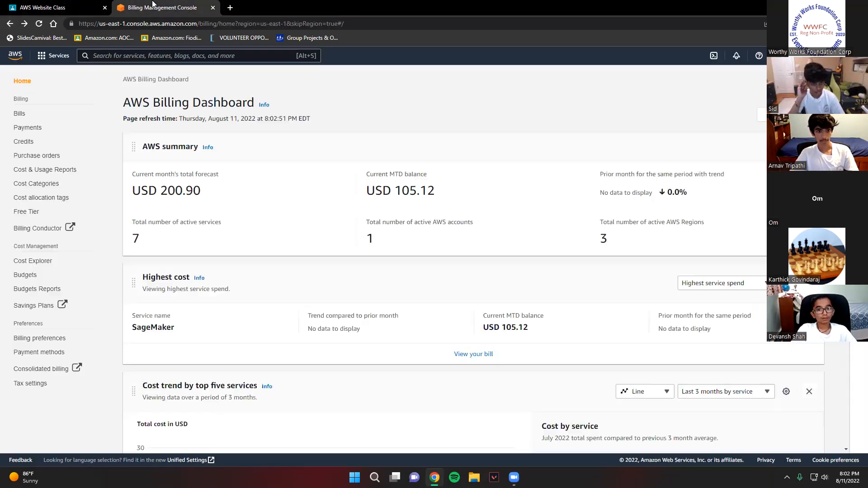
- Search for the class presentations with "day" in a new browser tab
{"action": "left_click", "coordinate": [234, 8]}
{"action": "type", "text": "day"}
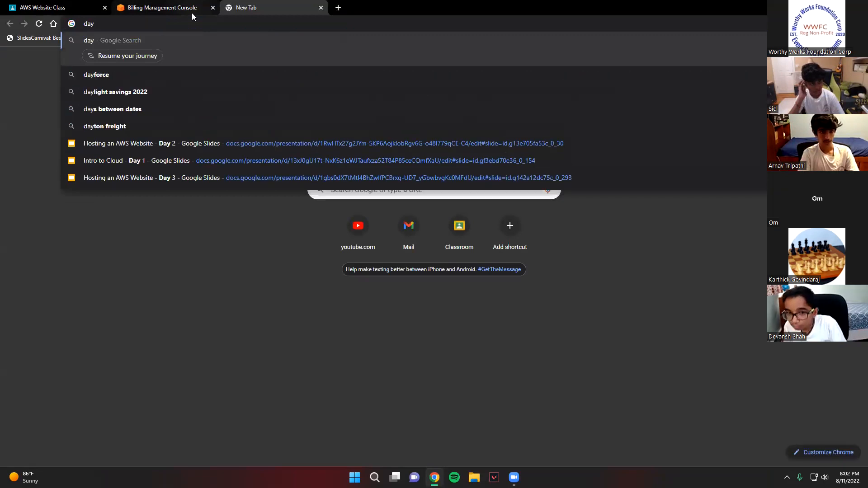